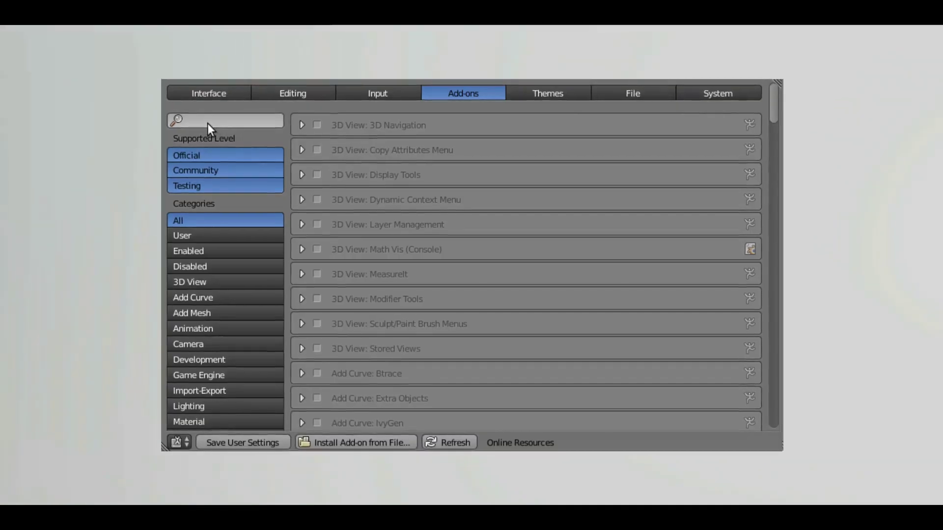
Find the Landscape add-on by searching for "land" and enable Add Mesh: A.N.T.Landscape.
{"action": "left_click", "coordinate": [207, 123]}
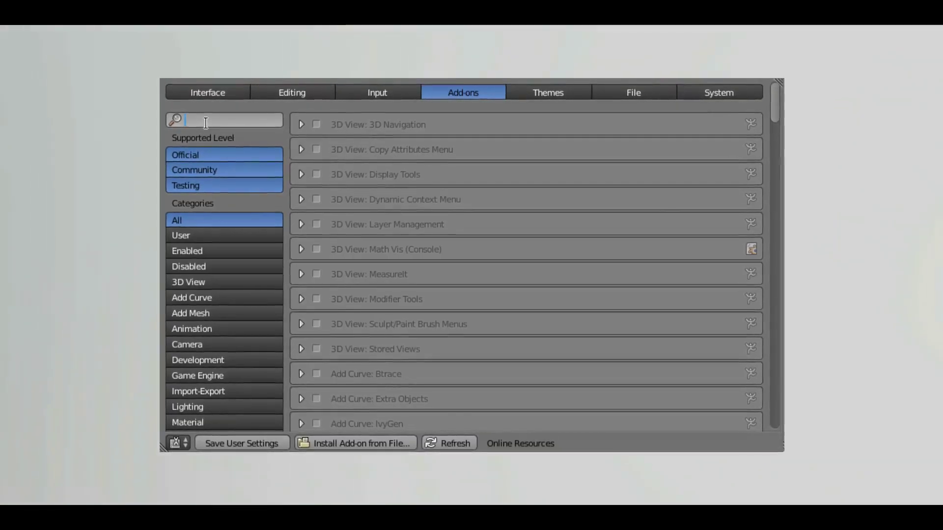
{"action": "type", "text": "land"}
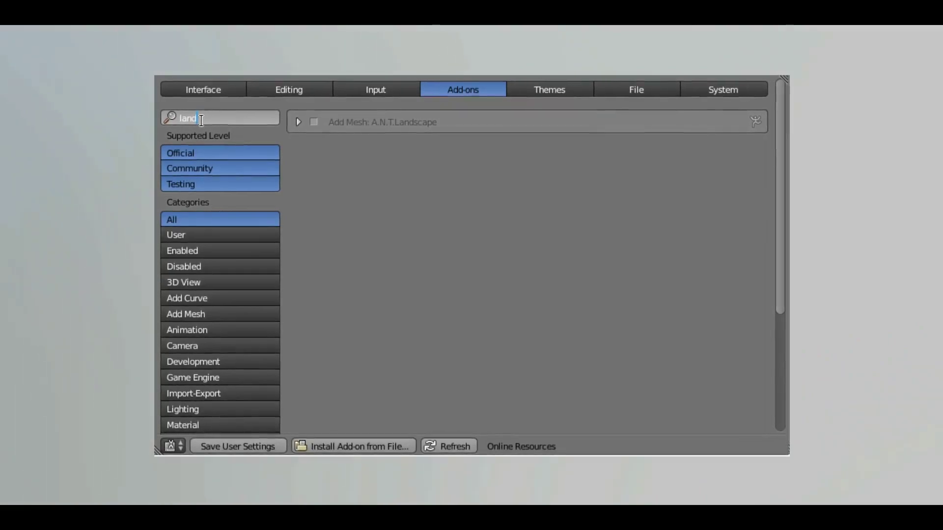
{"action": "key", "text": "Return"}
{"action": "left_click", "coordinate": [297, 120]}
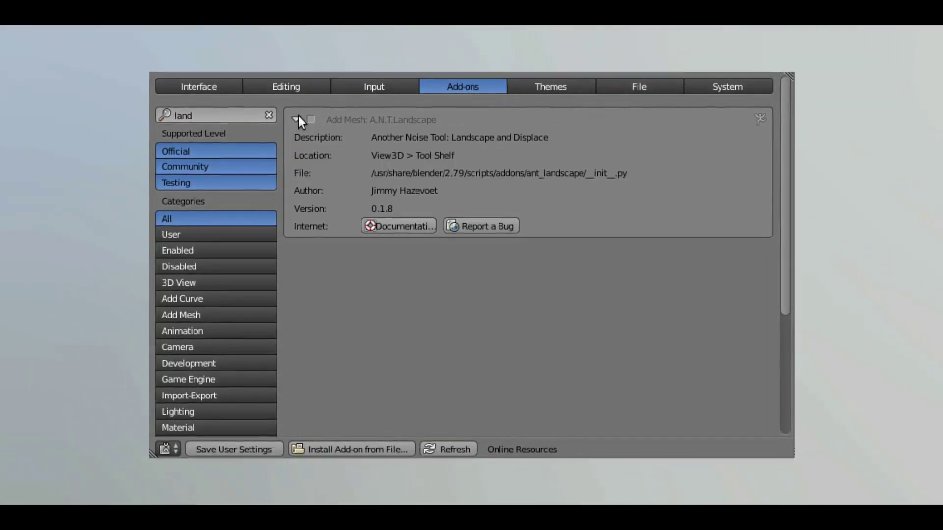
{"action": "left_click", "coordinate": [309, 118]}
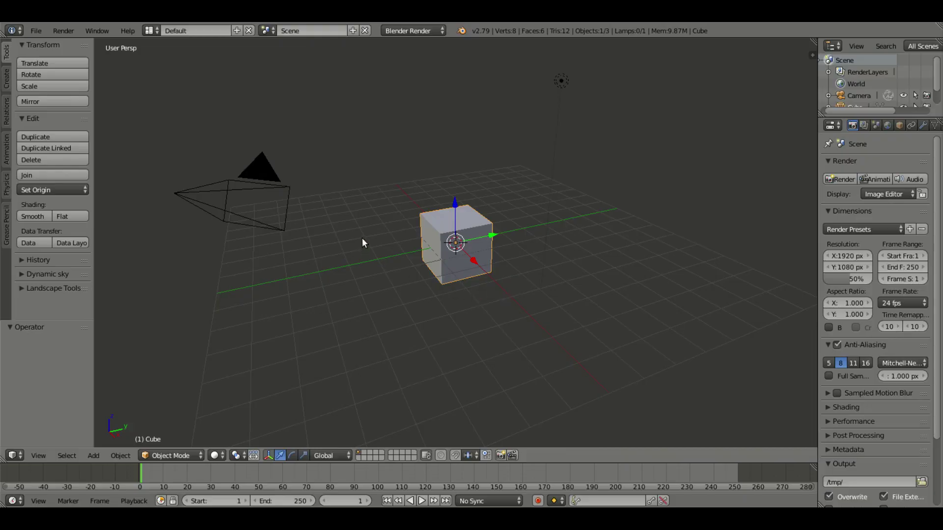
Delete the default cube, camera and lamp to empty the scene.
{"action": "middle_click_drag", "start_coordinate": [363, 243], "coordinate": [386, 239]}
{"action": "key", "text": "x"}
{"action": "left_click", "coordinate": [425, 224]}
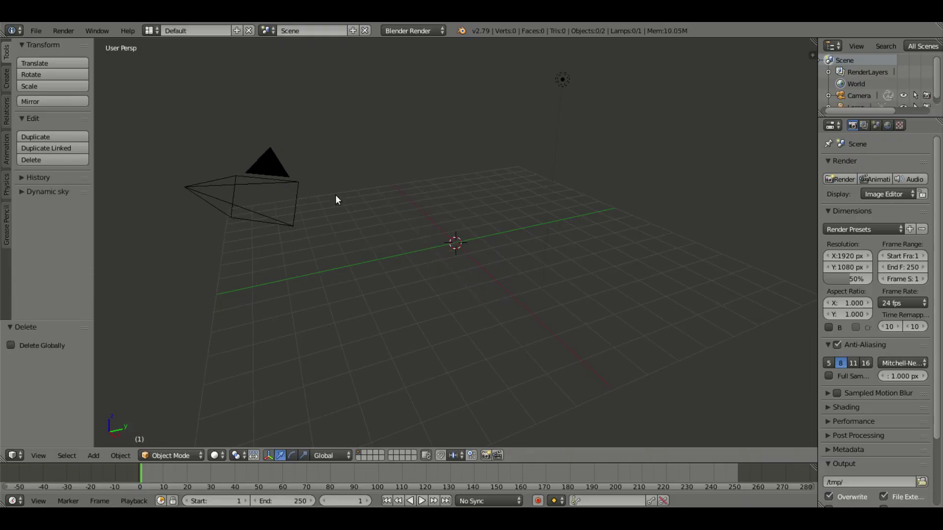
{"action": "right_click", "coordinate": [265, 164]}
{"action": "key", "text": "x"}
{"action": "left_click", "coordinate": [263, 162]}
{"action": "right_click", "coordinate": [567, 78]}
{"action": "key", "text": "x"}
{"action": "left_click", "coordinate": [568, 77]}
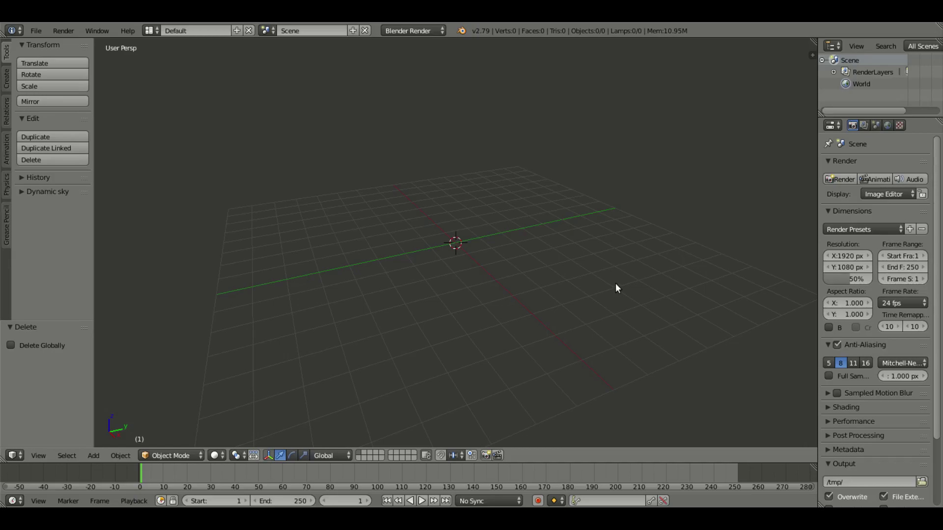
Add a Landscape mesh with the A.N.T.Landscape tool at the centre of the scene.
{"action": "key", "text": "KP_1"}
{"action": "key", "text": "shift+a"}
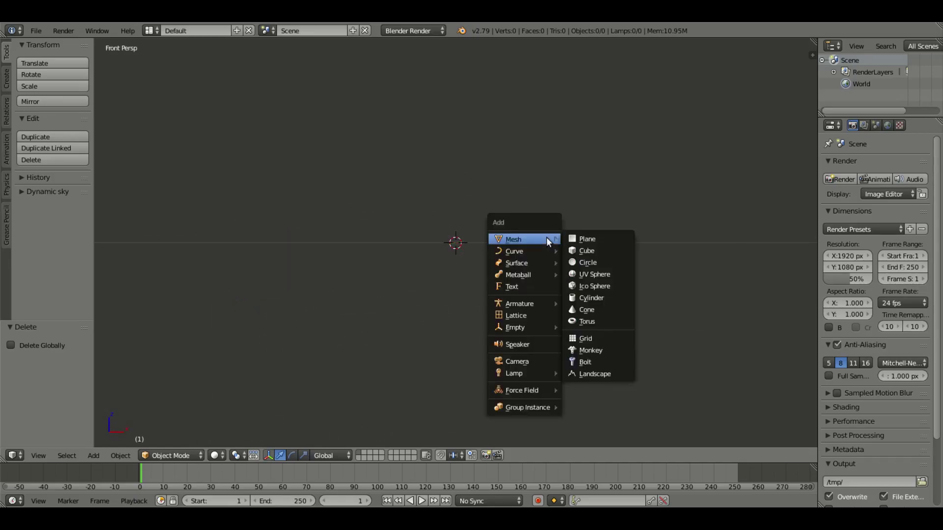
{"action": "left_click", "coordinate": [13, 82]}
{"action": "scroll", "coordinate": [45, 139], "scroll_direction": "down", "scroll_amount": 5}
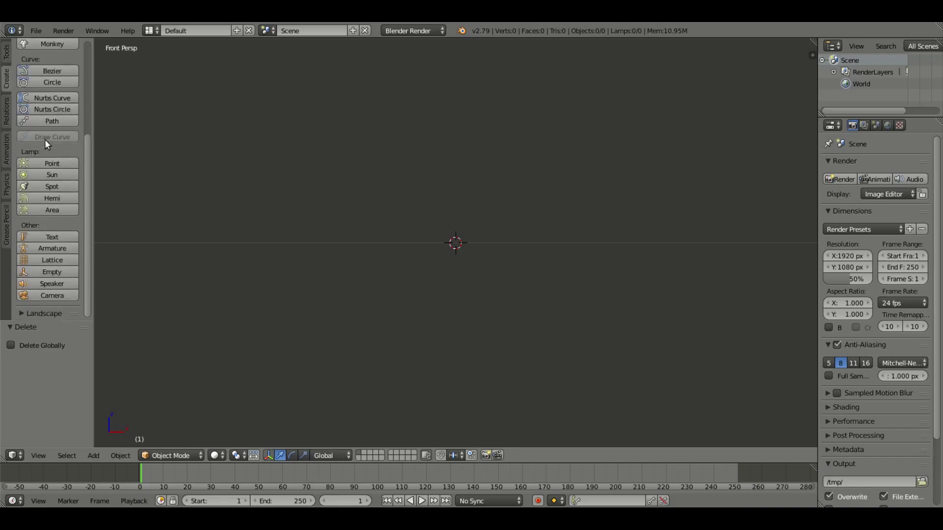
{"action": "left_click", "coordinate": [41, 313]}
{"action": "scroll", "coordinate": [43, 249], "scroll_direction": "down", "scroll_amount": 2}
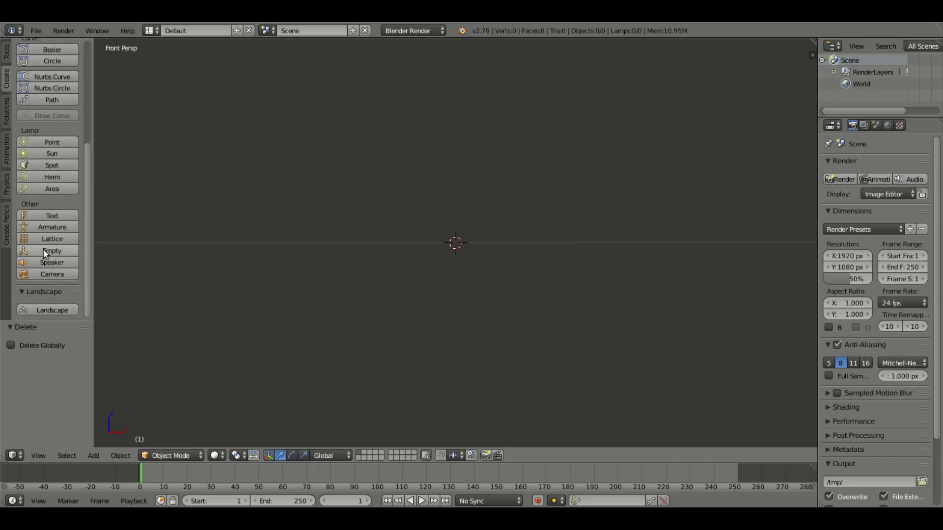
{"action": "left_click", "coordinate": [40, 310]}
{"action": "key", "text": "shift+a"}
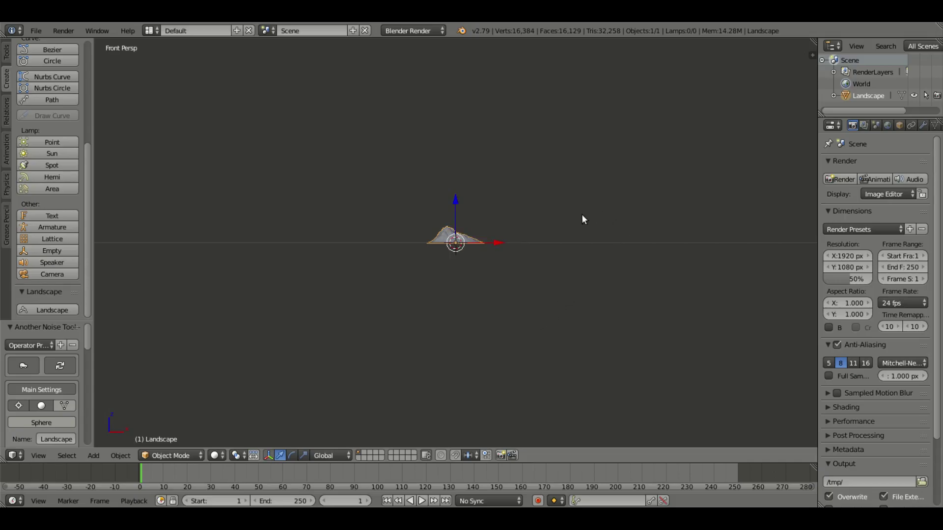
Enlarge the area showing the landscape's generation settings and look through its main, noise and displace settings.
{"action": "scroll", "coordinate": [562, 228], "scroll_direction": "up", "scroll_amount": 4}
{"action": "middle_click_drag", "start_coordinate": [562, 229], "coordinate": [554, 251]}
{"action": "scroll", "coordinate": [563, 246], "scroll_direction": "up", "scroll_amount": 6}
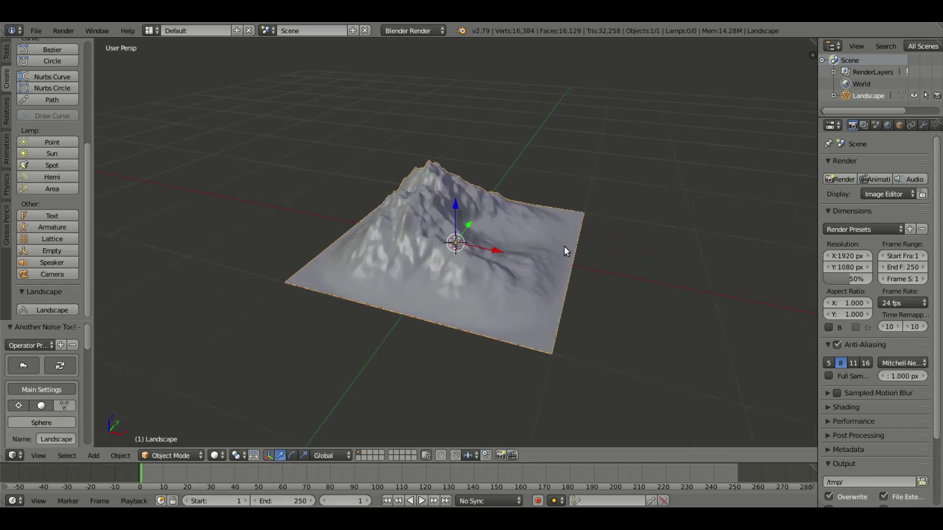
{"action": "scroll", "coordinate": [584, 254], "scroll_direction": "down", "scroll_amount": 1}
{"action": "scroll", "coordinate": [617, 284], "scroll_direction": "down", "scroll_amount": 3}
{"action": "mouse_move", "coordinate": [617, 283]}
{"action": "middle_mouse_down"}
{"action": "mouse_move", "coordinate": [677, 280]}
{"action": "mouse_move", "coordinate": [508, 281]}
{"action": "mouse_move", "coordinate": [591, 281]}
{"action": "mouse_move", "coordinate": [626, 294]}
{"action": "middle_mouse_up"}
{"action": "scroll", "coordinate": [593, 283], "scroll_direction": "up", "scroll_amount": 2}
{"action": "left_click_drag", "start_coordinate": [93, 311], "coordinate": [143, 70]}
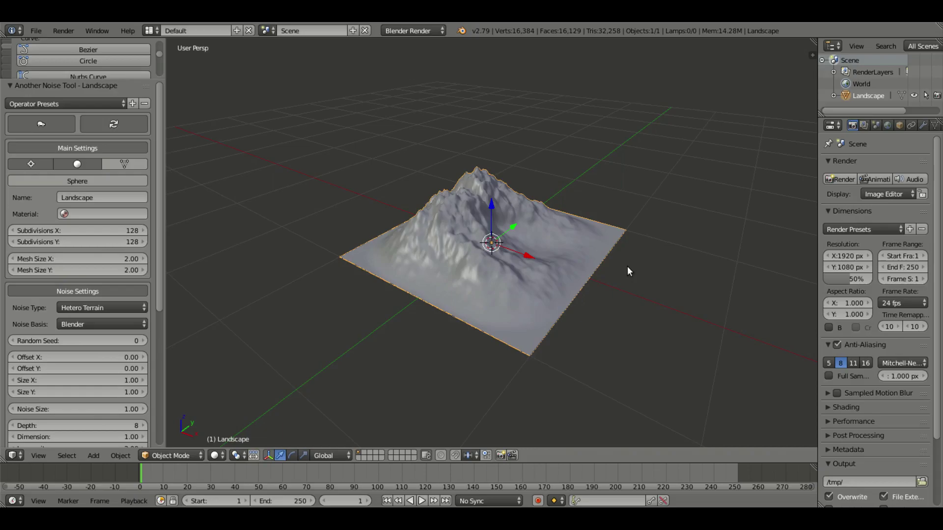
{"action": "scroll", "coordinate": [91, 287], "scroll_direction": "down", "scroll_amount": 10}
{"action": "scroll", "coordinate": [98, 284], "scroll_direction": "down", "scroll_amount": 1}
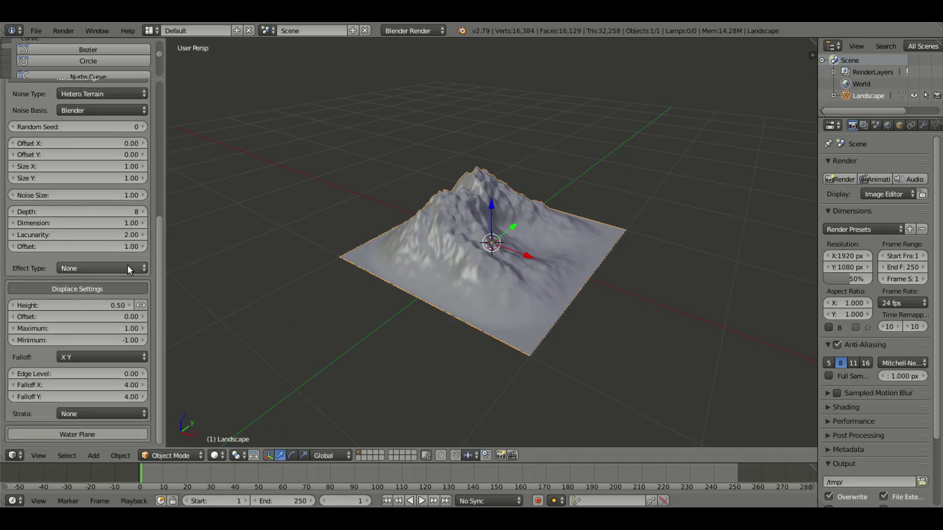
{"action": "scroll", "coordinate": [129, 264], "scroll_direction": "up", "scroll_amount": 4}
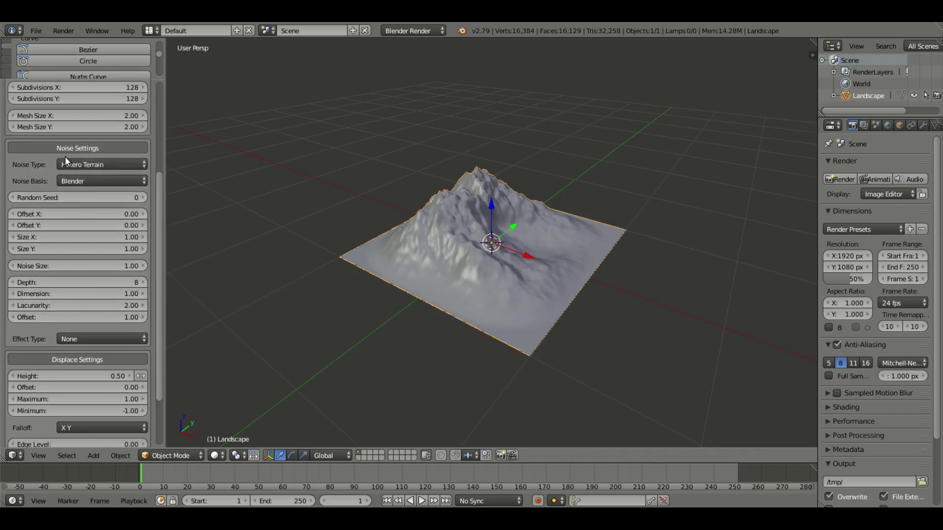
Try the noise types Ridged MFractal, fBm Fractal and Another Noise on the landscape.
{"action": "left_click", "coordinate": [74, 165]}
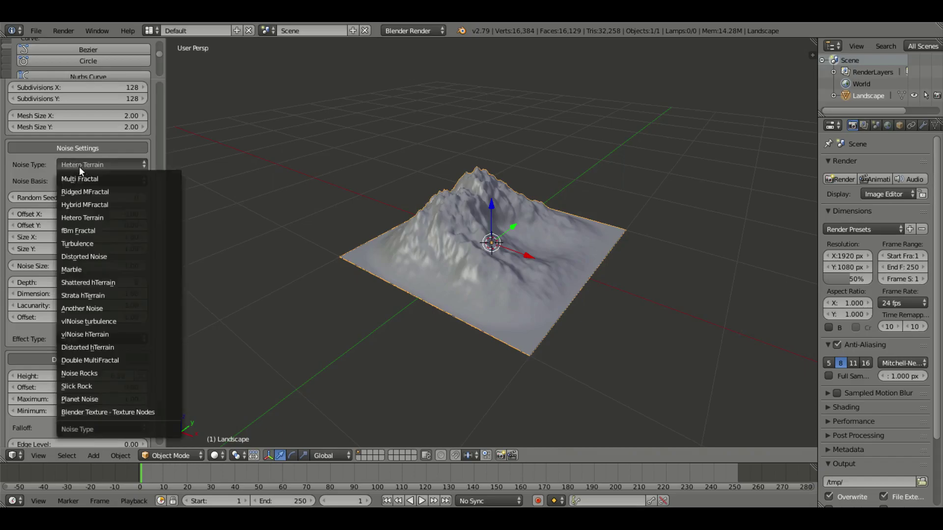
{"action": "left_click", "coordinate": [87, 192]}
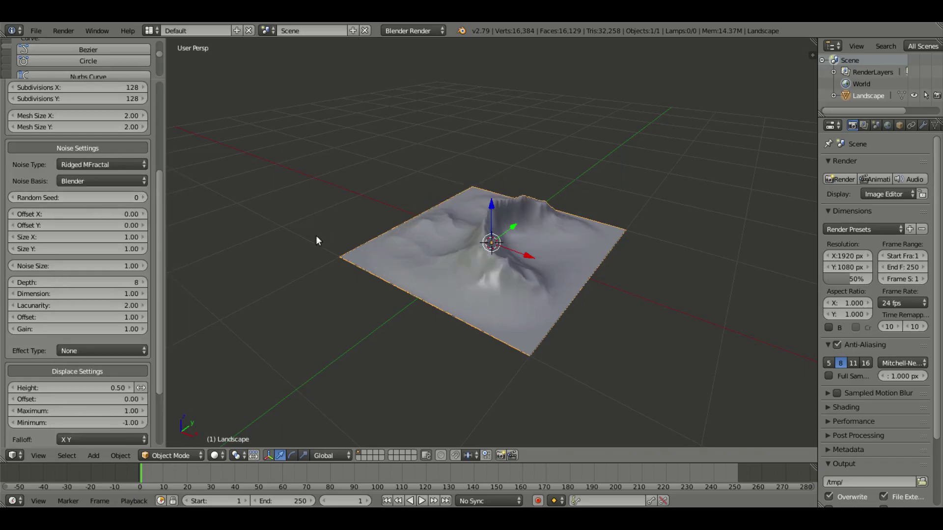
{"action": "scroll", "coordinate": [575, 253], "scroll_direction": "up", "scroll_amount": 3}
{"action": "middle_click_drag", "start_coordinate": [549, 252], "coordinate": [502, 253]}
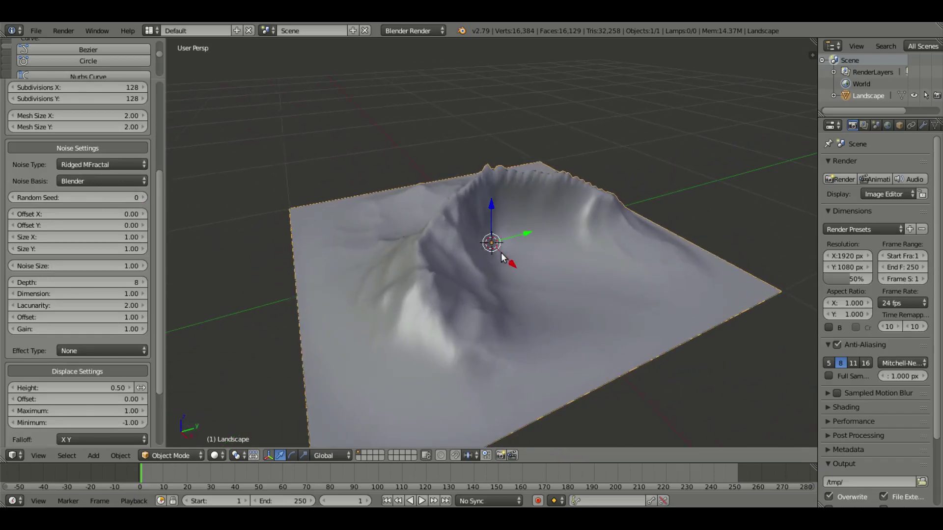
{"action": "left_click", "coordinate": [107, 164]}
{"action": "left_click", "coordinate": [129, 235]}
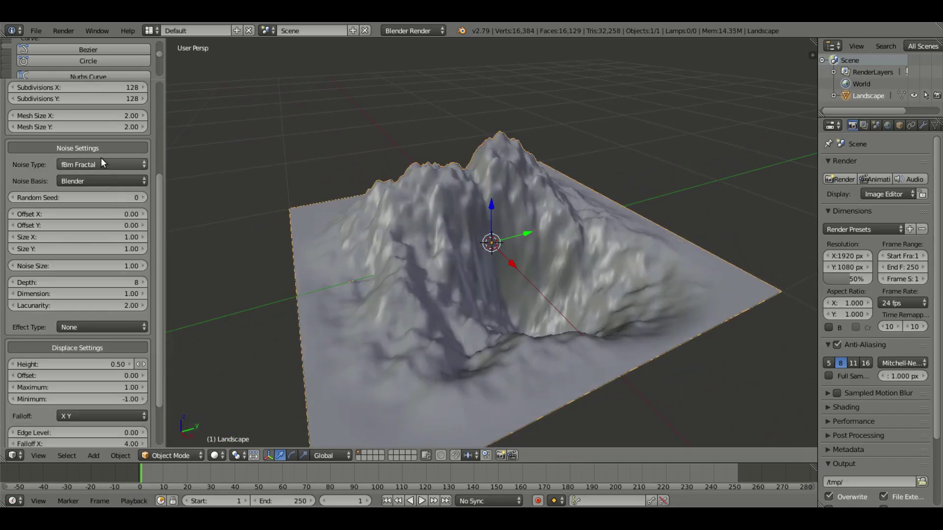
{"action": "left_click", "coordinate": [101, 163]}
{"action": "left_click", "coordinate": [133, 308]}
Try the noise types Noise Rocks, Turbulence and Marble on the landscape.
{"action": "left_click", "coordinate": [98, 163]}
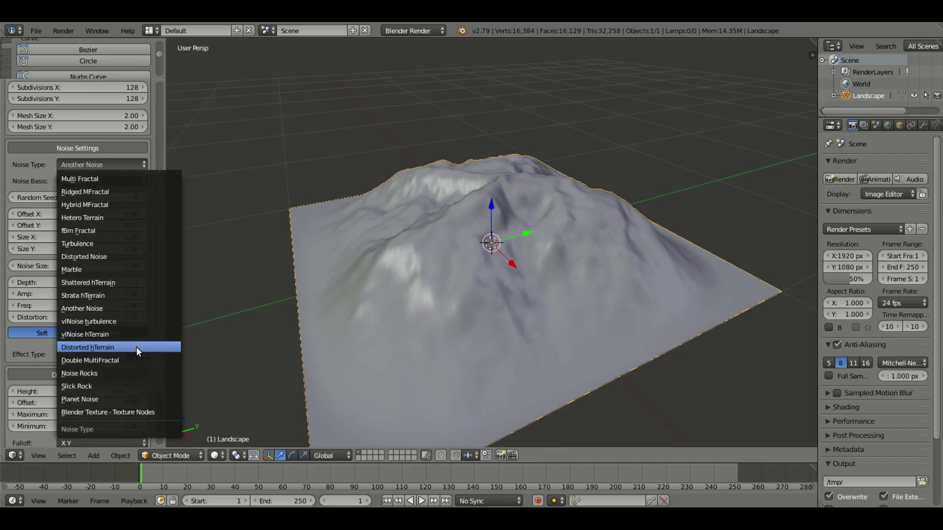
{"action": "left_click", "coordinate": [125, 373]}
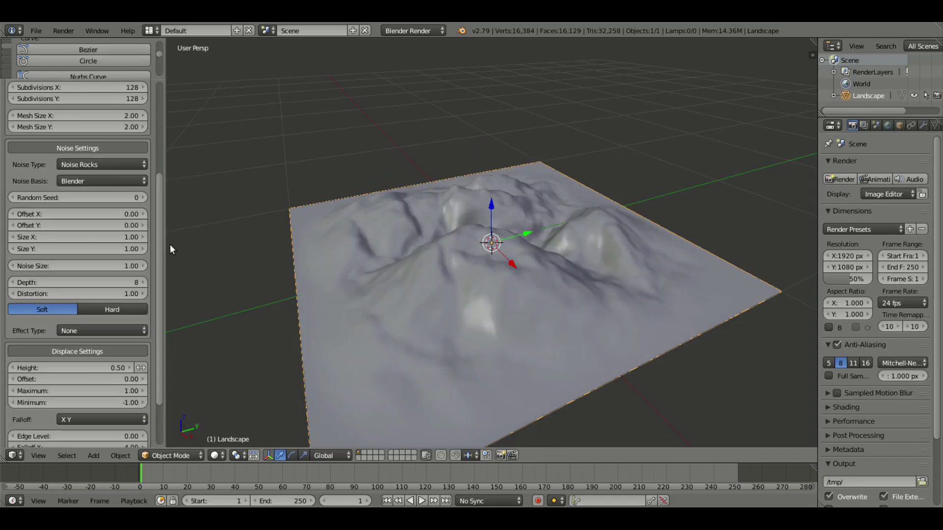
{"action": "left_click", "coordinate": [99, 164]}
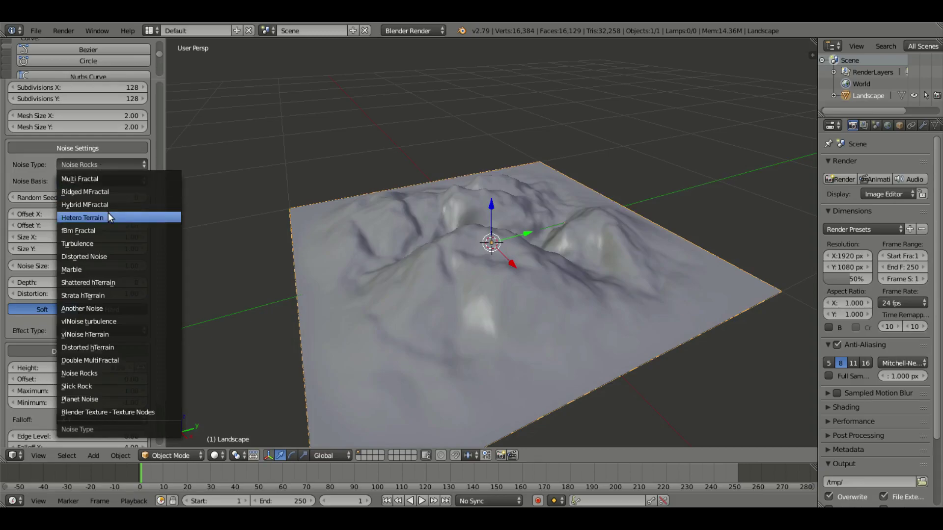
{"action": "left_click", "coordinate": [114, 243]}
{"action": "left_click", "coordinate": [98, 164]}
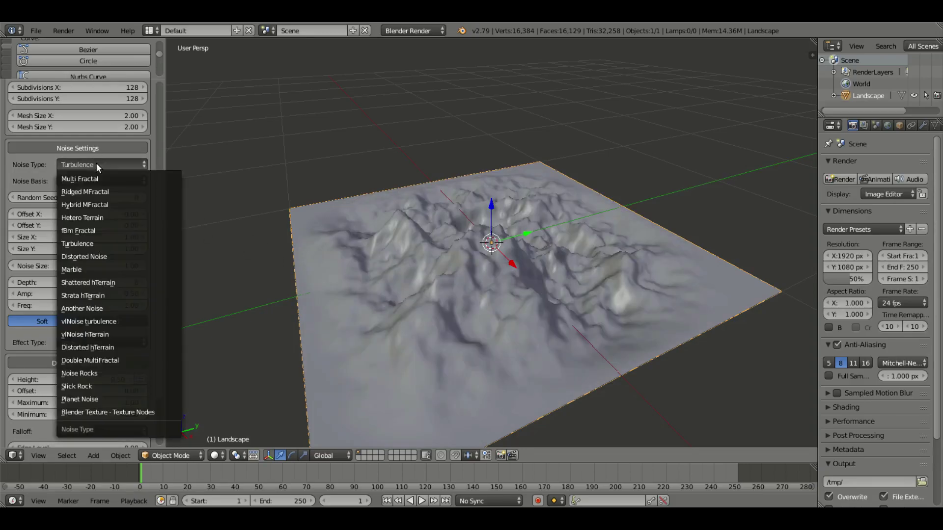
{"action": "left_click", "coordinate": [112, 269]}
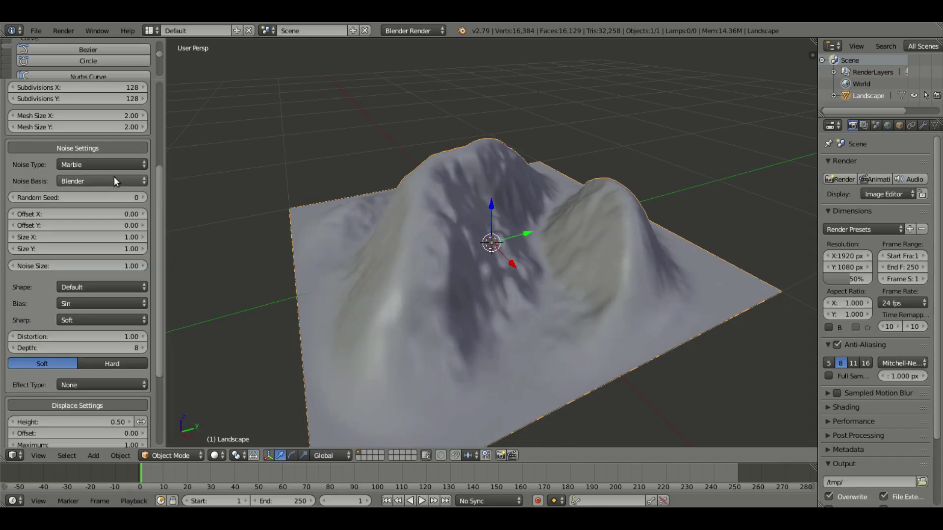
Set the landscape's noise type to Ridged MFractal and inspect the terrain shape from several angles.
{"action": "left_click", "coordinate": [102, 165]}
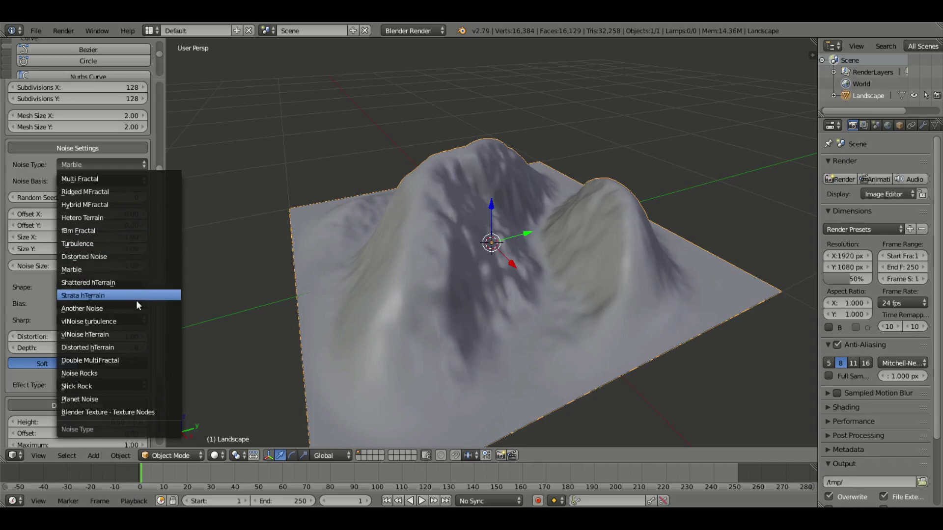
{"action": "left_click", "coordinate": [126, 191]}
{"action": "scroll", "coordinate": [510, 288], "scroll_direction": "down", "scroll_amount": 2}
{"action": "scroll", "coordinate": [511, 288], "scroll_direction": "up", "scroll_amount": 1}
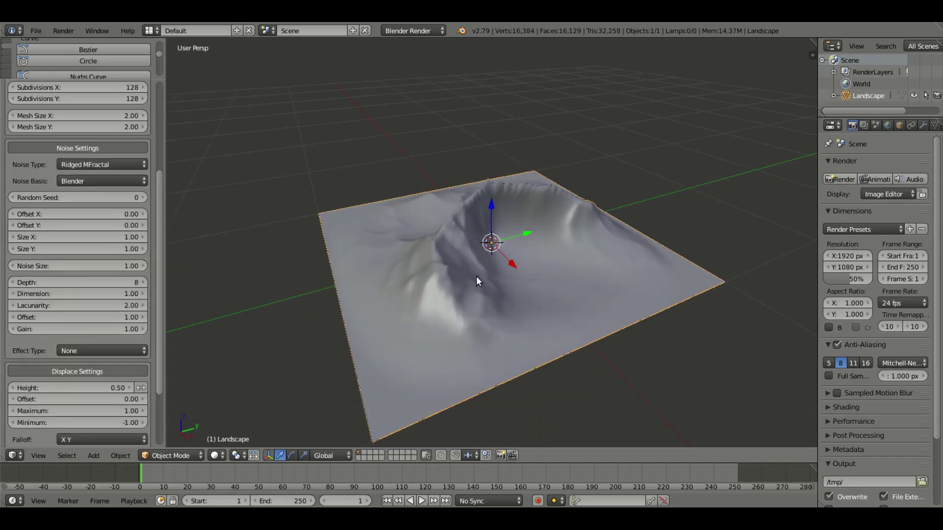
{"action": "middle_click_drag", "start_coordinate": [476, 276], "coordinate": [590, 288]}
{"action": "scroll", "coordinate": [670, 280], "scroll_direction": "down", "scroll_amount": 2}
{"action": "middle_click_drag", "start_coordinate": [672, 286], "coordinate": [593, 329]}
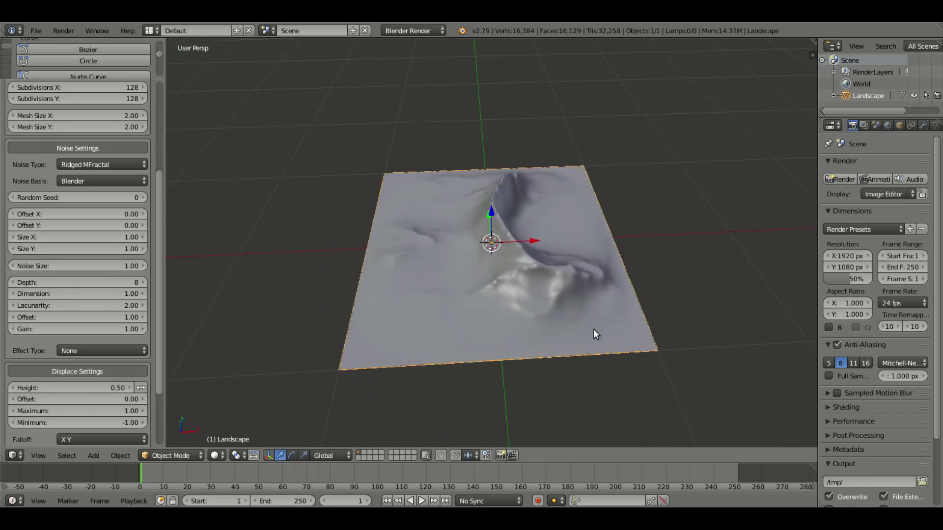
Try several random seeds for the landscape noise and settle on seed 3.
{"action": "left_click", "coordinate": [143, 198]}
{"action": "left_click", "coordinate": [144, 198]}
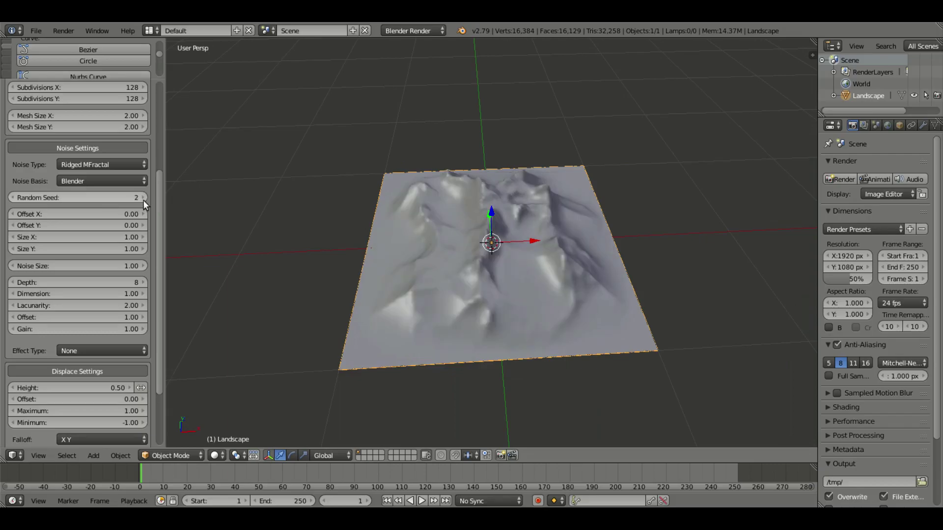
{"action": "left_click", "coordinate": [143, 197]}
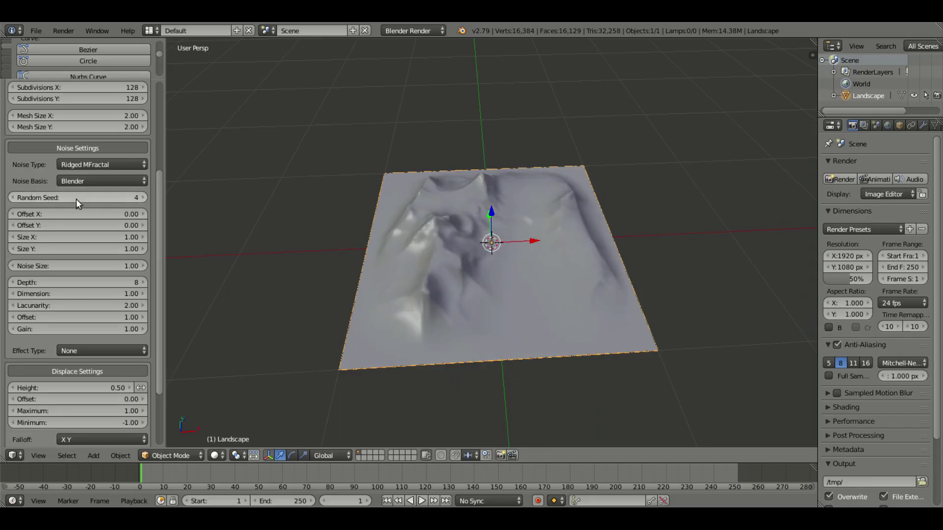
{"action": "scroll", "coordinate": [648, 260], "scroll_direction": "down", "scroll_amount": 3}
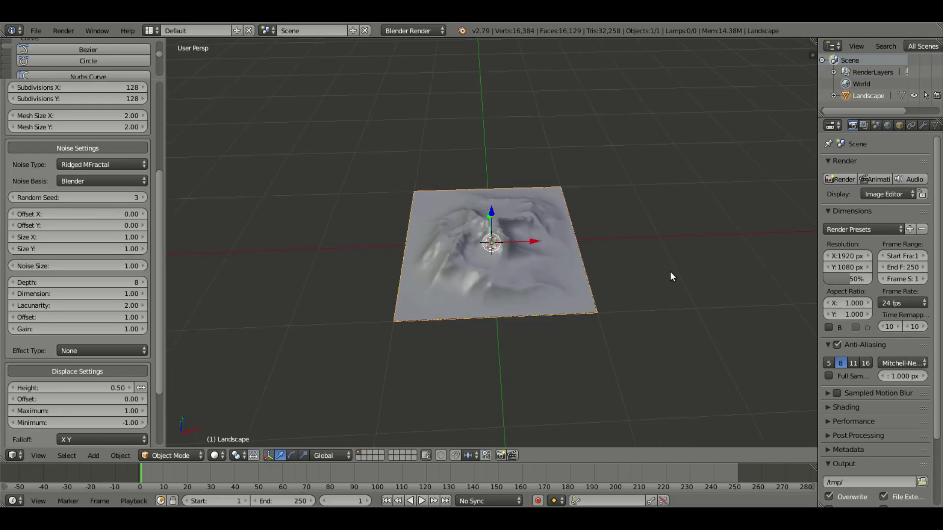
{"action": "middle_click_drag", "start_coordinate": [671, 275], "coordinate": [574, 277]}
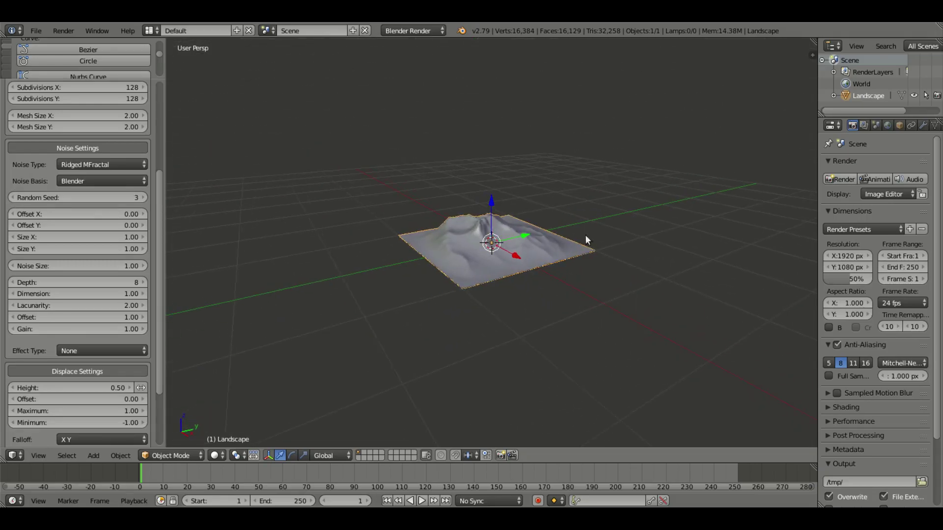
{"action": "middle_click_drag", "start_coordinate": [585, 235], "coordinate": [491, 290]}
{"action": "scroll", "coordinate": [481, 230], "scroll_direction": "up", "scroll_amount": 3}
{"action": "scroll", "coordinate": [546, 274], "scroll_direction": "down", "scroll_amount": 4}
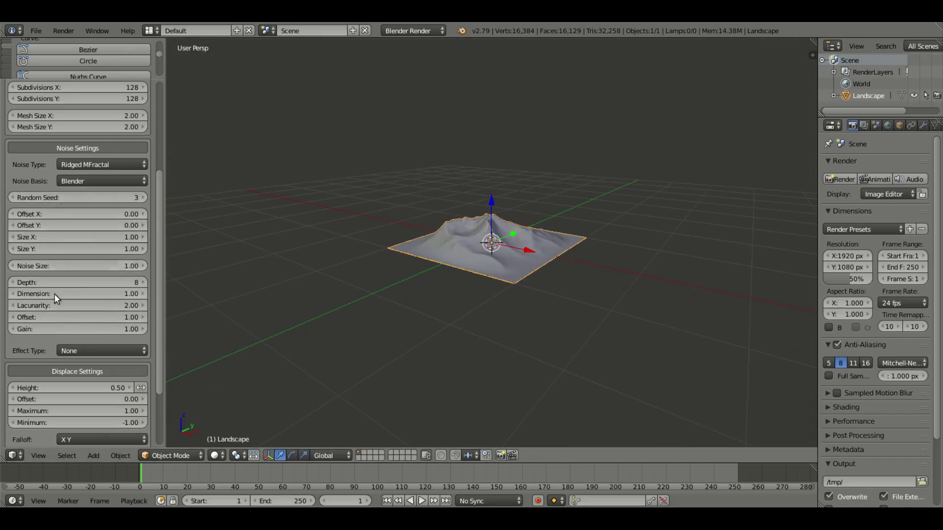
Shift the noise pattern by setting Offset X to 1.95 and Offset Y to 0.33.
{"action": "mouse_move", "coordinate": [47, 214]}
{"action": "left_mouse_down"}
{"action": "mouse_move", "coordinate": [123, 214]}
{"action": "mouse_move", "coordinate": [51, 225]}
{"action": "left_mouse_up"}
{"action": "scroll", "coordinate": [121, 230], "scroll_direction": "down", "scroll_amount": 2}
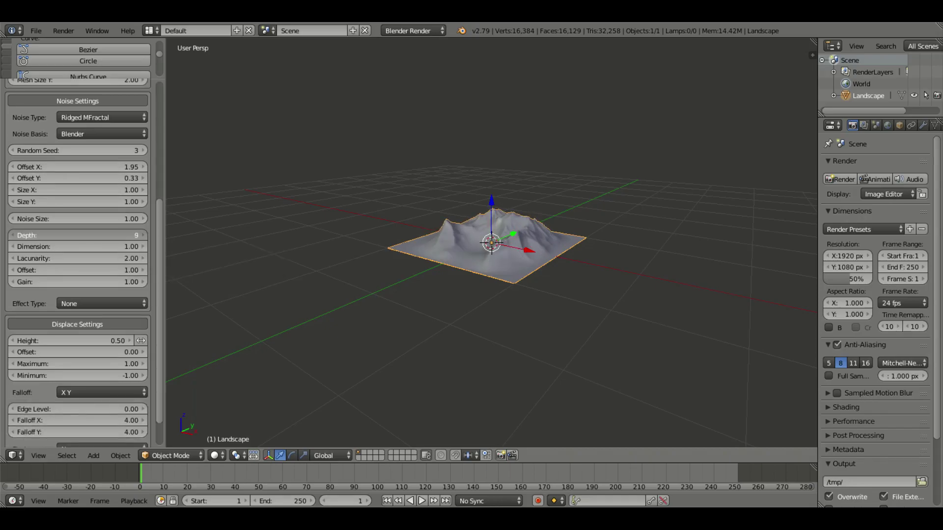
Set the landscape noise depth to 16 and its dimension to 1.06.
{"action": "left_click_drag", "start_coordinate": [49, 235], "coordinate": [19, 236]}
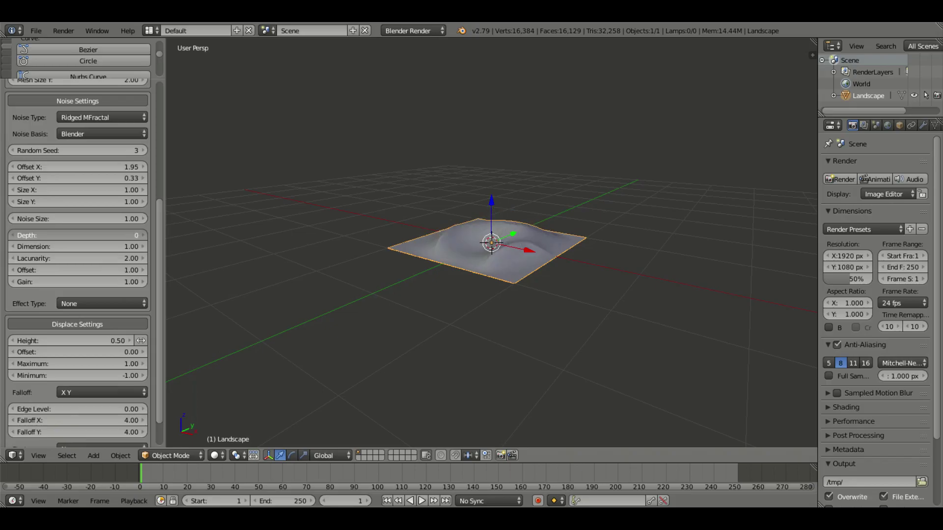
{"action": "left_click_drag", "start_coordinate": [20, 235], "coordinate": [52, 235]}
{"action": "scroll", "coordinate": [519, 238], "scroll_direction": "up", "scroll_amount": 4}
{"action": "middle_click_drag", "start_coordinate": [512, 244], "coordinate": [472, 271]}
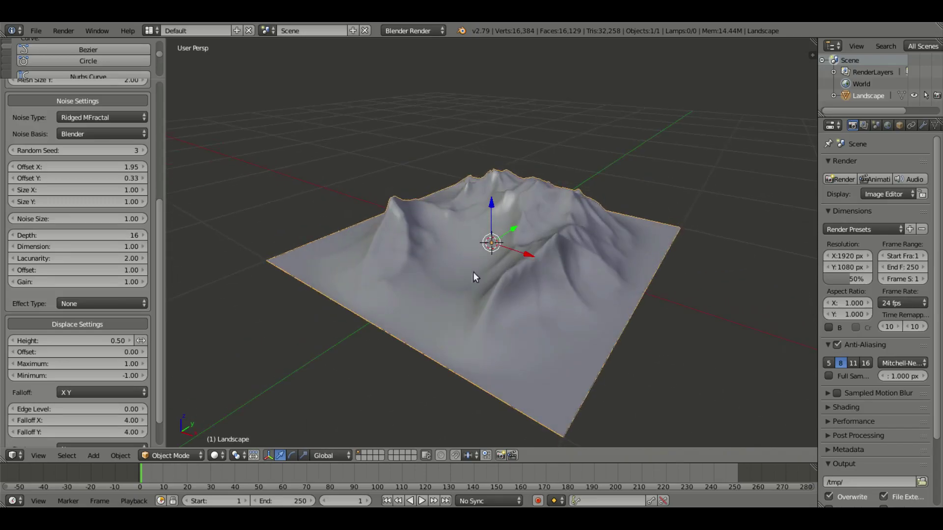
{"action": "mouse_move", "coordinate": [88, 248]}
{"action": "left_mouse_down"}
{"action": "mouse_move", "coordinate": [113, 247]}
{"action": "mouse_move", "coordinate": [29, 247]}
{"action": "mouse_move", "coordinate": [102, 243]}
{"action": "mouse_move", "coordinate": [94, 235]}
{"action": "mouse_move", "coordinate": [69, 246]}
{"action": "mouse_move", "coordinate": [91, 246]}
{"action": "left_mouse_up"}
{"action": "scroll", "coordinate": [93, 264], "scroll_direction": "down", "scroll_amount": 2}
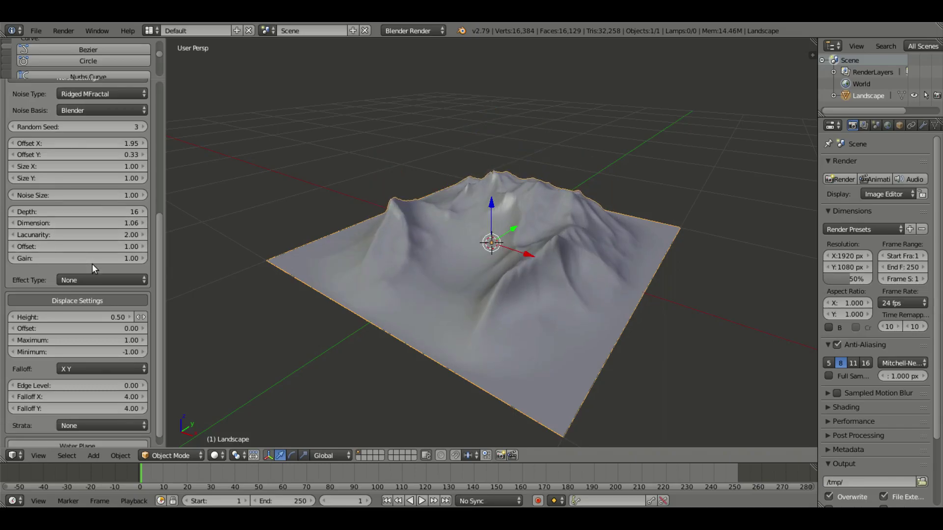
Try adding a water plane to the landscape, inspect the shoreline around the mountains, and turn it off again.
{"action": "middle_click_drag", "start_coordinate": [355, 279], "coordinate": [469, 276]}
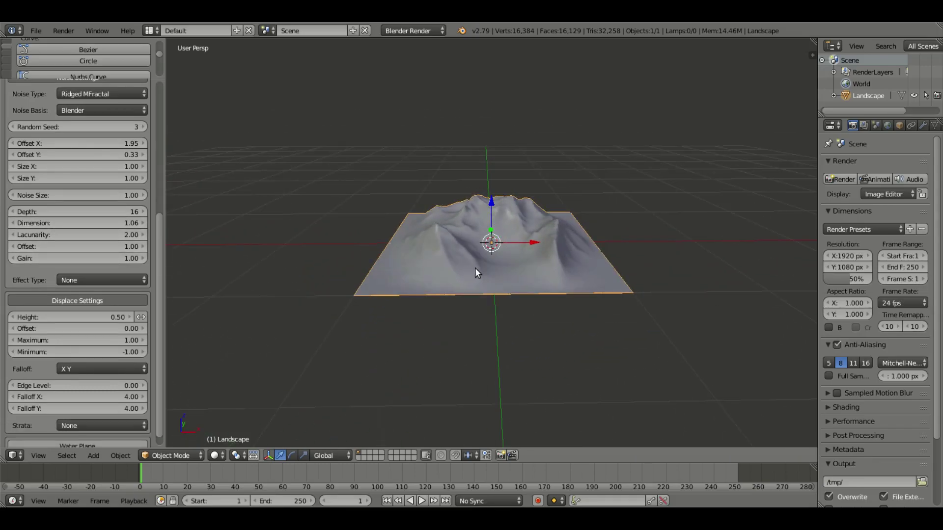
{"action": "scroll", "coordinate": [506, 250], "scroll_direction": "down", "scroll_amount": 2}
{"action": "scroll", "coordinate": [505, 234], "scroll_direction": "down", "scroll_amount": 1}
{"action": "scroll", "coordinate": [119, 261], "scroll_direction": "down", "scroll_amount": 1}
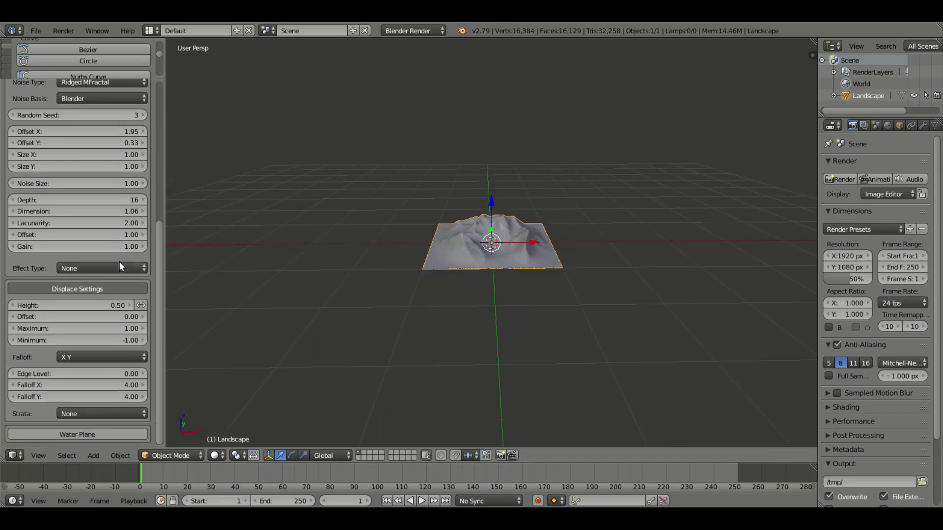
{"action": "left_click", "coordinate": [85, 432]}
{"action": "scroll", "coordinate": [152, 387], "scroll_direction": "down", "scroll_amount": 3}
{"action": "scroll", "coordinate": [564, 243], "scroll_direction": "up", "scroll_amount": 8}
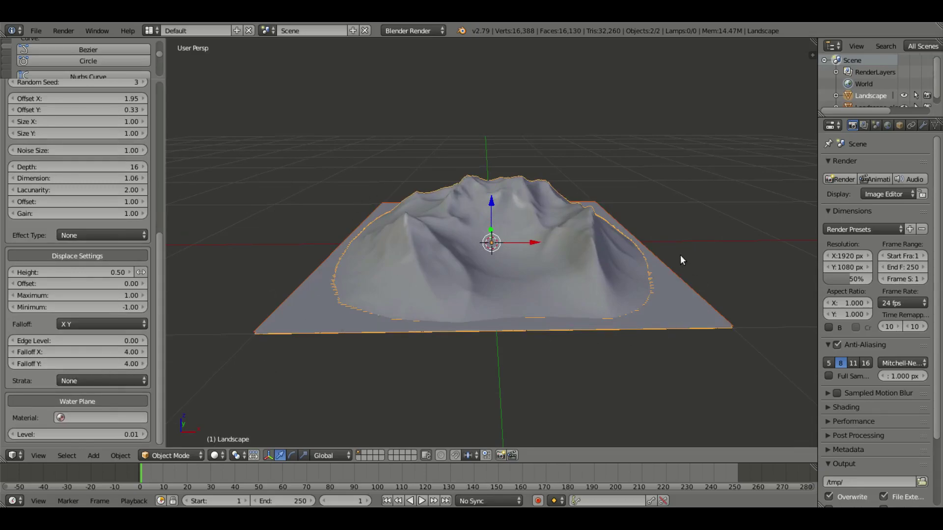
{"action": "middle_click_drag", "start_coordinate": [501, 354], "coordinate": [472, 281]}
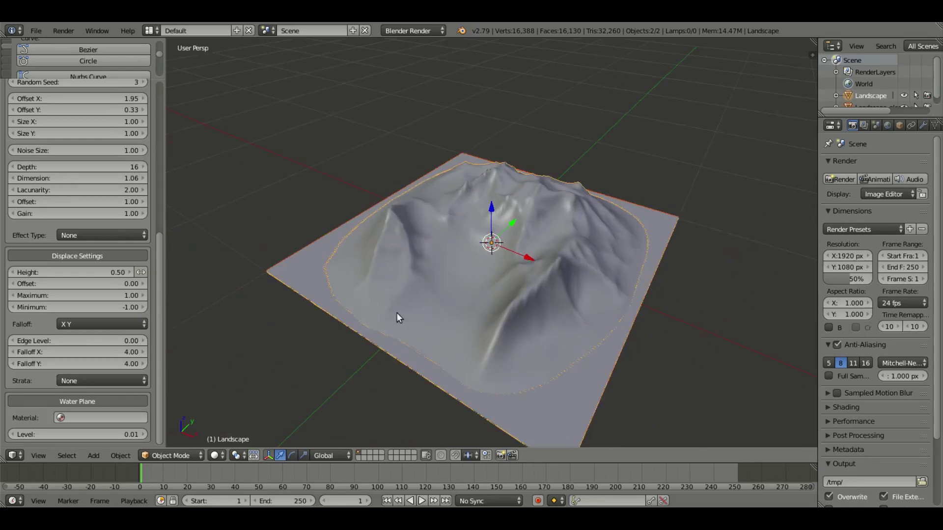
{"action": "left_click", "coordinate": [92, 401]}
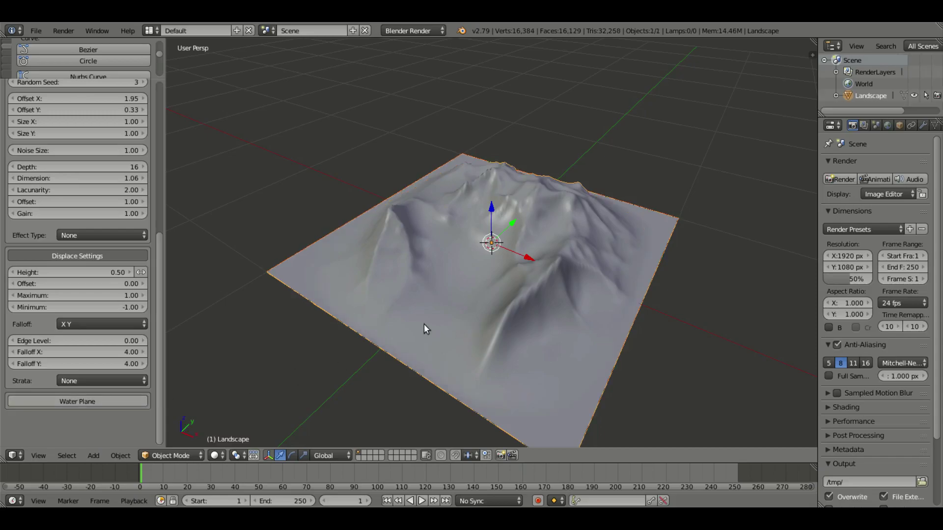
Enlarge the landscape by setting Mesh Size X to 7.04 and Mesh Size Y to 6.98.
{"action": "scroll", "coordinate": [112, 251], "scroll_direction": "up", "scroll_amount": 10}
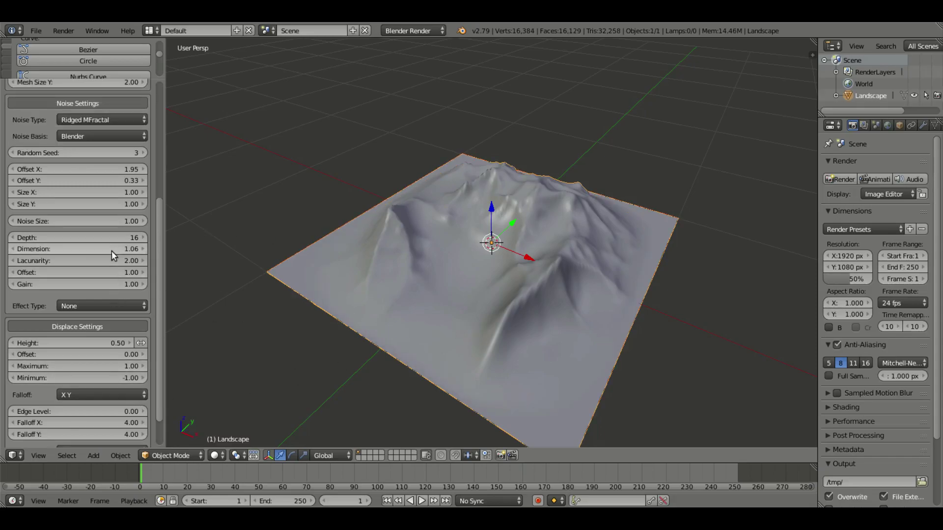
{"action": "scroll", "coordinate": [122, 234], "scroll_direction": "up", "scroll_amount": 1}
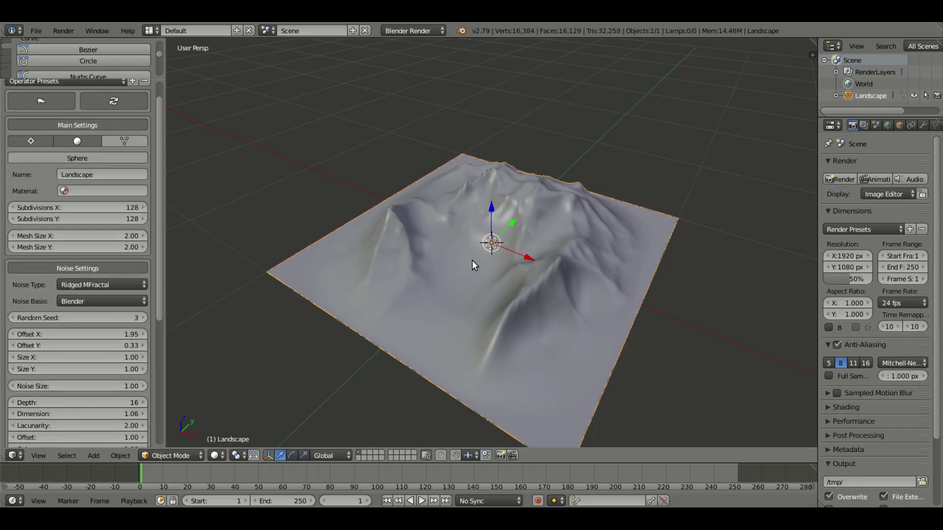
{"action": "scroll", "coordinate": [442, 280], "scroll_direction": "down", "scroll_amount": 4}
{"action": "middle_click_drag", "start_coordinate": [441, 283], "coordinate": [494, 273]}
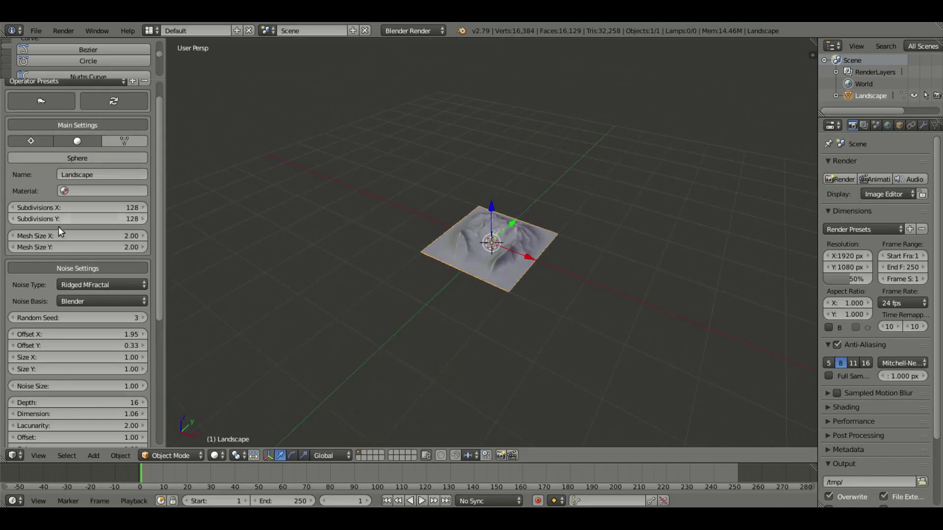
{"action": "left_click_drag", "start_coordinate": [73, 235], "coordinate": [128, 247]}
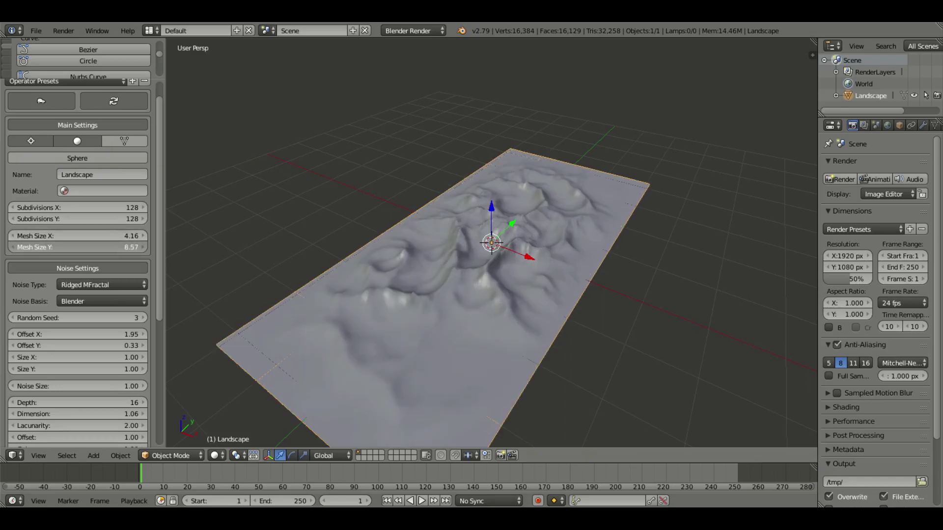
{"action": "left_click_drag", "start_coordinate": [78, 247], "coordinate": [143, 235]}
{"action": "left_click_drag", "start_coordinate": [78, 247], "coordinate": [109, 247]}
Increase the landscape's mesh detail to 217 subdivisions in X and 243 in Y, and inspect the terrain.
{"action": "mouse_move", "coordinate": [60, 210]}
{"action": "left_mouse_down"}
{"action": "mouse_move", "coordinate": [115, 210]}
{"action": "mouse_move", "coordinate": [61, 219]}
{"action": "left_mouse_up"}
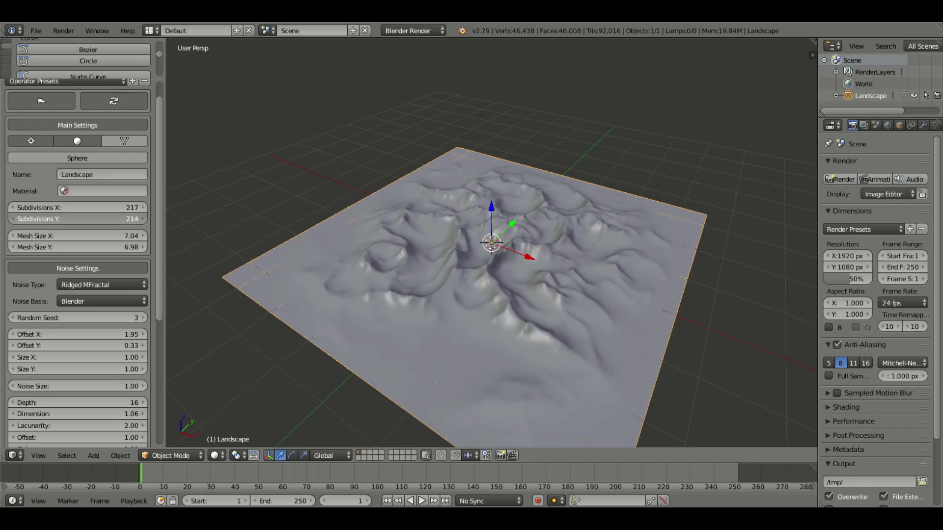
{"action": "left_click_drag", "start_coordinate": [76, 219], "coordinate": [83, 219]}
{"action": "scroll", "coordinate": [515, 291], "scroll_direction": "up", "scroll_amount": 4}
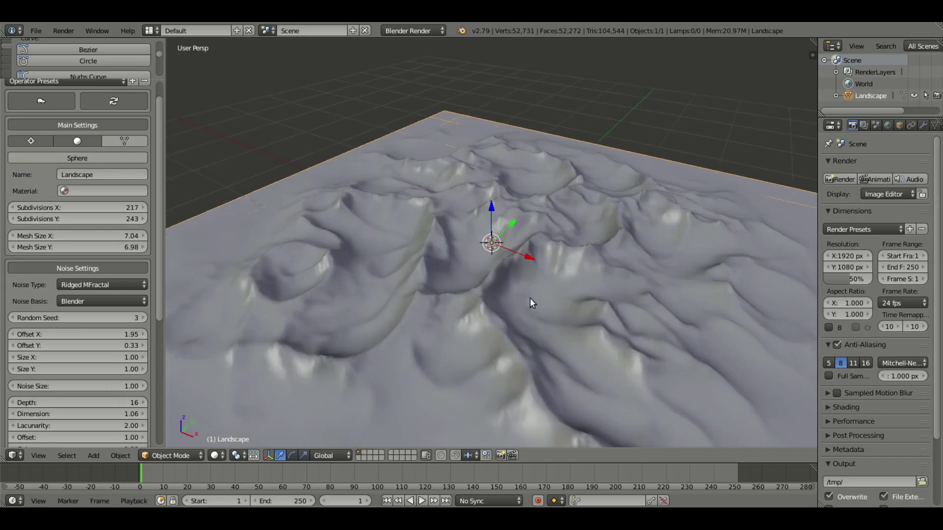
{"action": "scroll", "coordinate": [498, 296], "scroll_direction": "down", "scroll_amount": 4}
{"action": "middle_click_drag", "start_coordinate": [498, 296], "coordinate": [549, 255]}
{"action": "scroll", "coordinate": [567, 276], "scroll_direction": "up", "scroll_amount": 4}
{"action": "scroll", "coordinate": [573, 280], "scroll_direction": "down", "scroll_amount": 4}
{"action": "scroll", "coordinate": [366, 287], "scroll_direction": "up", "scroll_amount": 4}
{"action": "scroll", "coordinate": [68, 310], "scroll_direction": "down", "scroll_amount": 3}
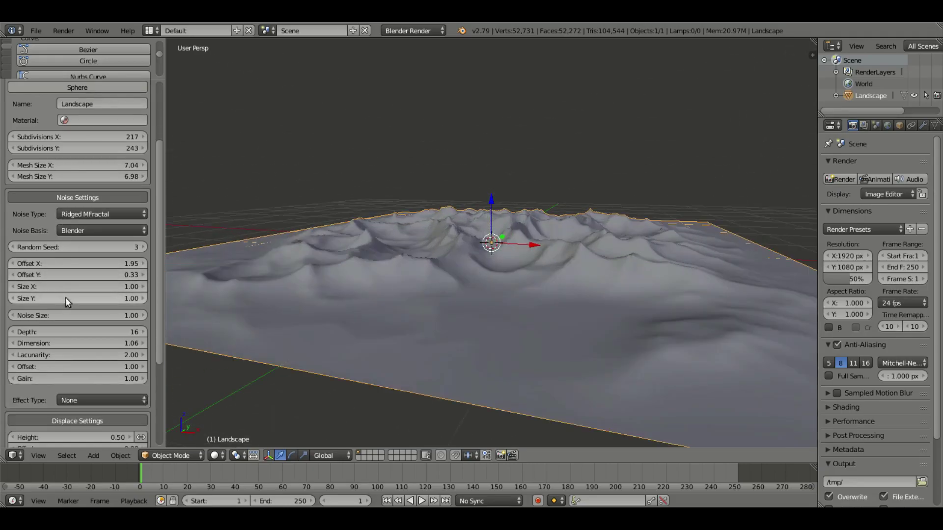
Raise the landscape's displacement height to 2.84 and its maximum to 16.63 so the peaks are not cut off.
{"action": "scroll", "coordinate": [67, 300], "scroll_direction": "down", "scroll_amount": 2}
{"action": "scroll", "coordinate": [74, 341], "scroll_direction": "down", "scroll_amount": 4}
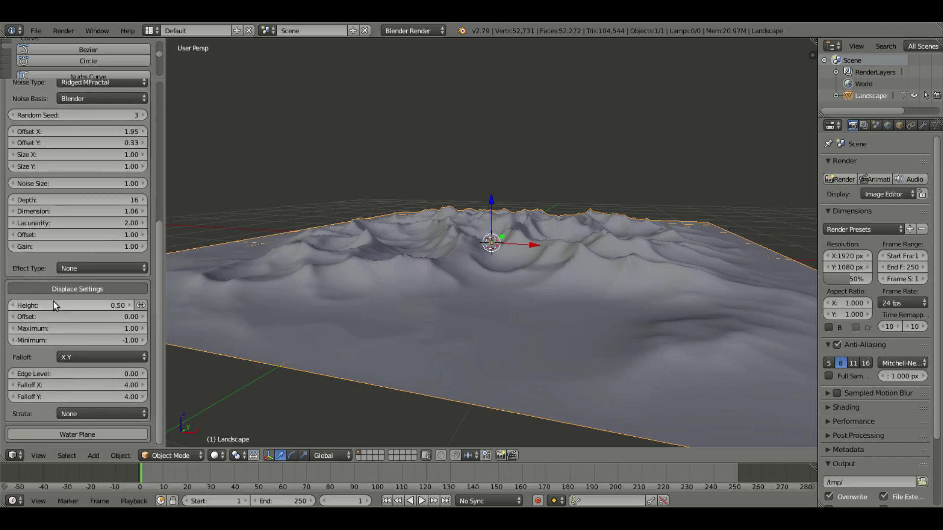
{"action": "left_click_drag", "start_coordinate": [141, 305], "coordinate": [141, 304]}
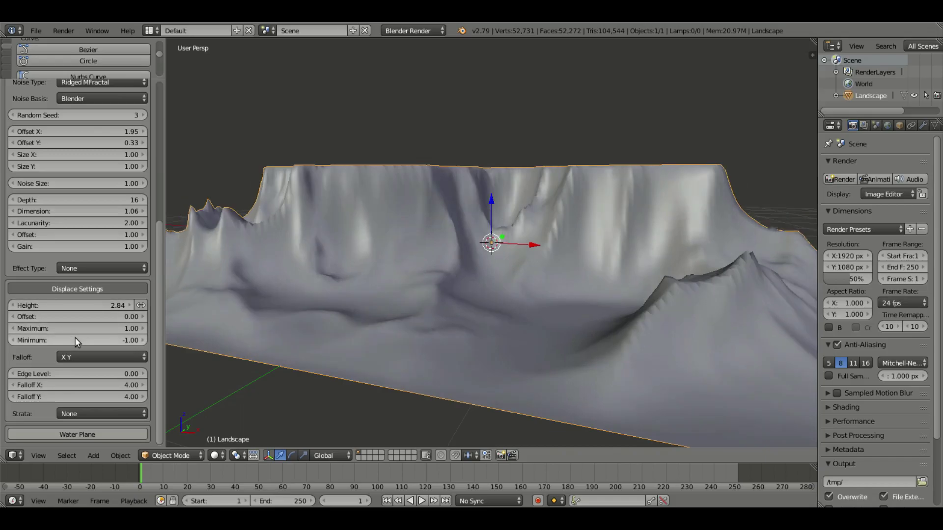
{"action": "left_click_drag", "start_coordinate": [70, 328], "coordinate": [90, 327]}
{"action": "scroll", "coordinate": [466, 248], "scroll_direction": "down", "scroll_amount": 5}
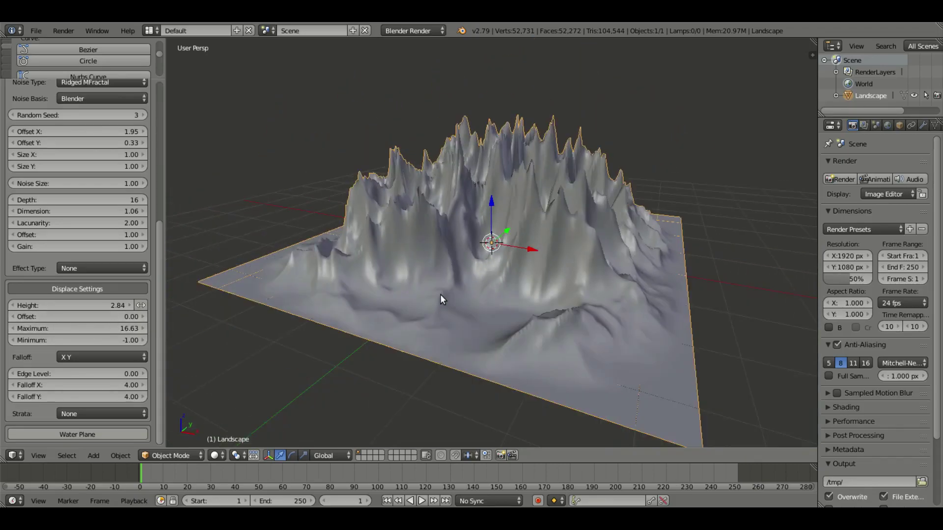
{"action": "middle_click_drag", "start_coordinate": [441, 298], "coordinate": [480, 308]}
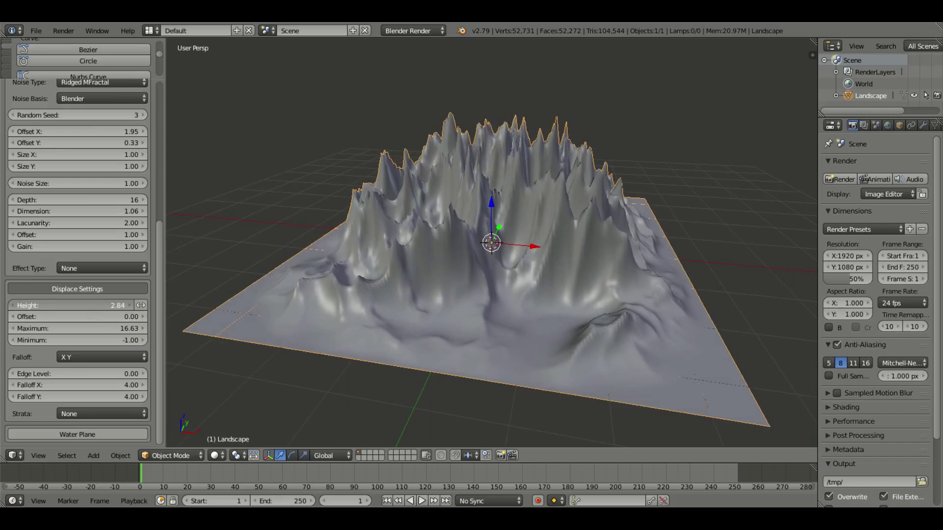
Try lower displacement heights for the landscape, set the height to 2, and check the peaks from another angle.
{"action": "left_click_drag", "start_coordinate": [141, 304], "coordinate": [141, 305]}
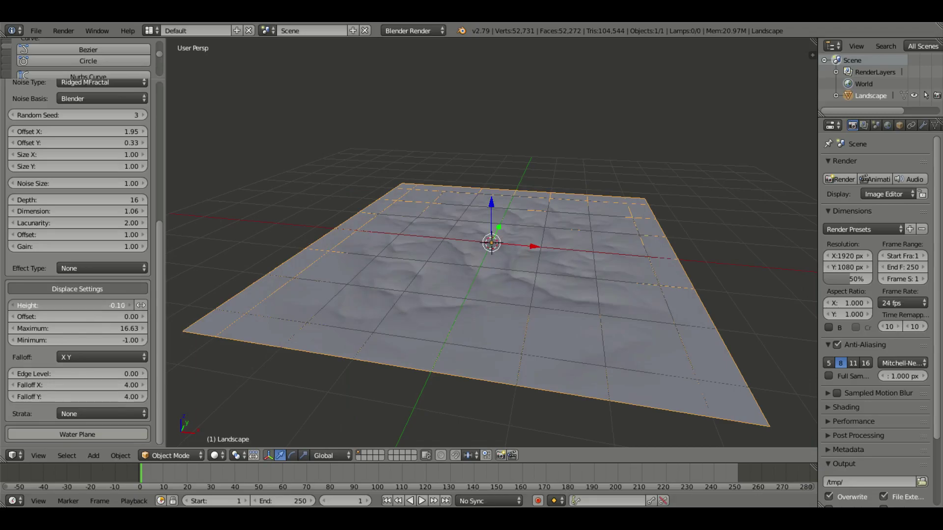
{"action": "left_click", "coordinate": [83, 305]}
{"action": "left_click_drag", "start_coordinate": [83, 304], "coordinate": [12, 299]}
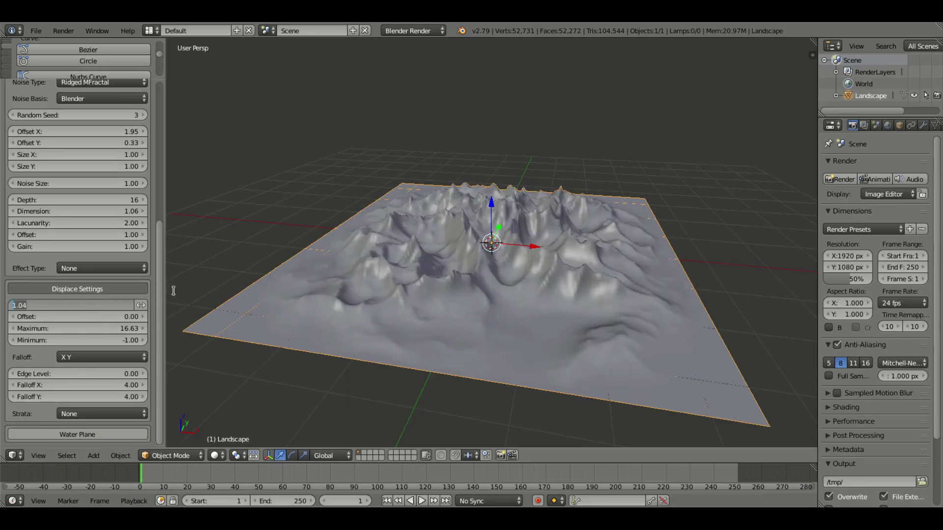
{"action": "type", "text": "2"}
{"action": "key", "text": "Return"}
{"action": "scroll", "coordinate": [446, 284], "scroll_direction": "down", "scroll_amount": 2}
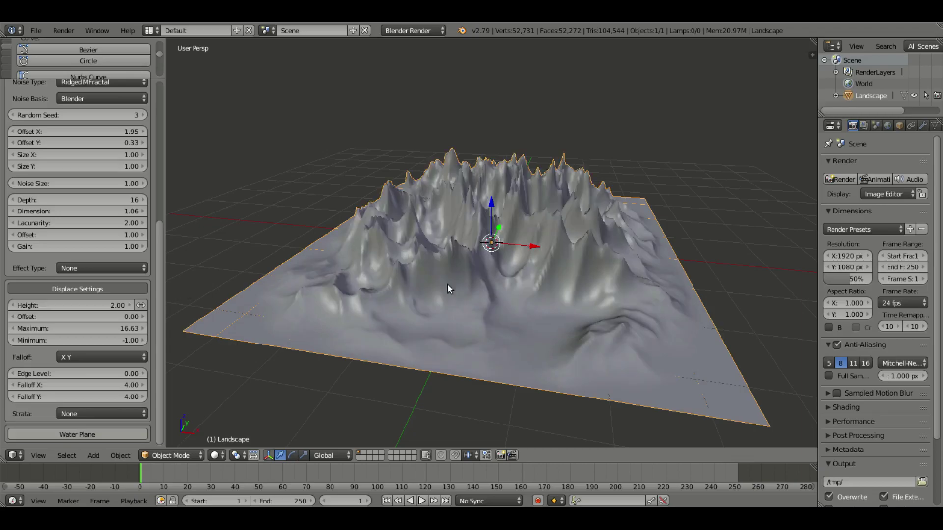
{"action": "middle_click_drag", "start_coordinate": [447, 284], "coordinate": [571, 334]}
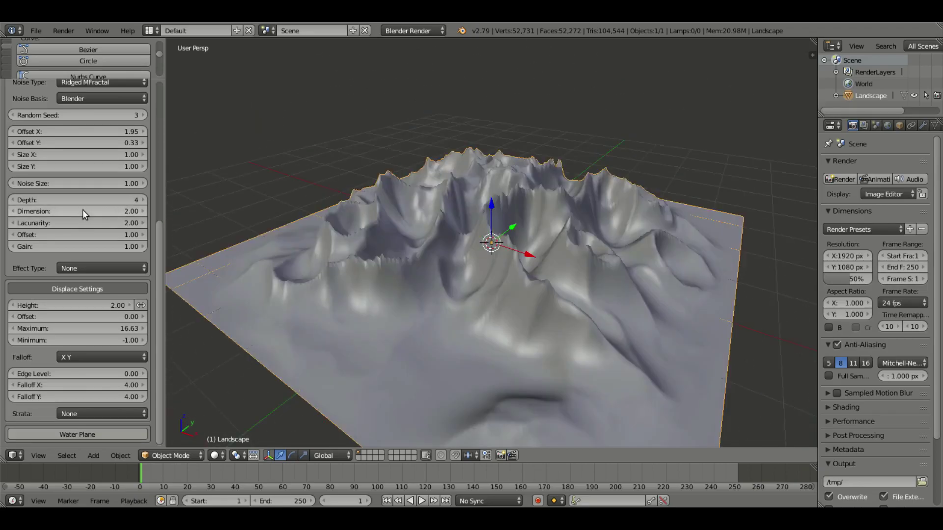
Smooth the terrain with a noise depth of 4 and a dimension of 2, and try a dimension of 2.5.
{"action": "left_click", "coordinate": [82, 210]}
{"action": "type", "text": "2.5"}
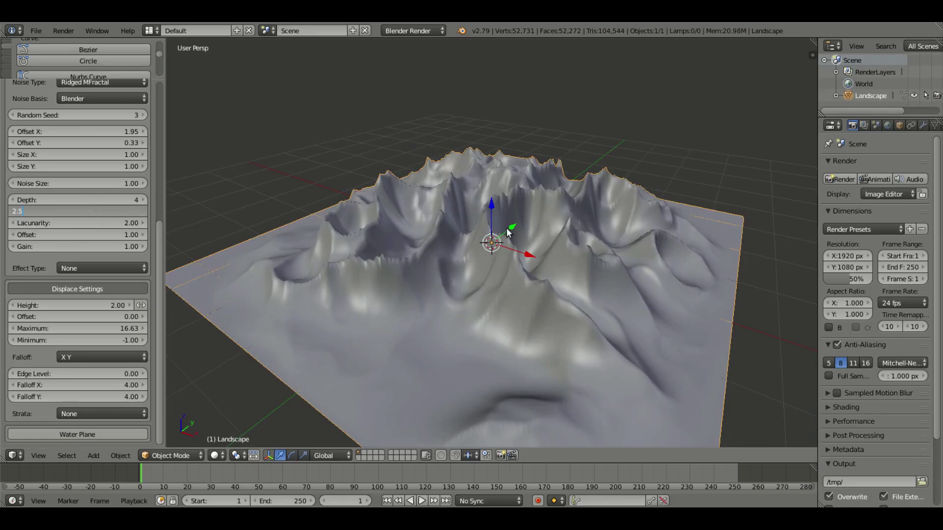
{"action": "key", "text": "Return"}
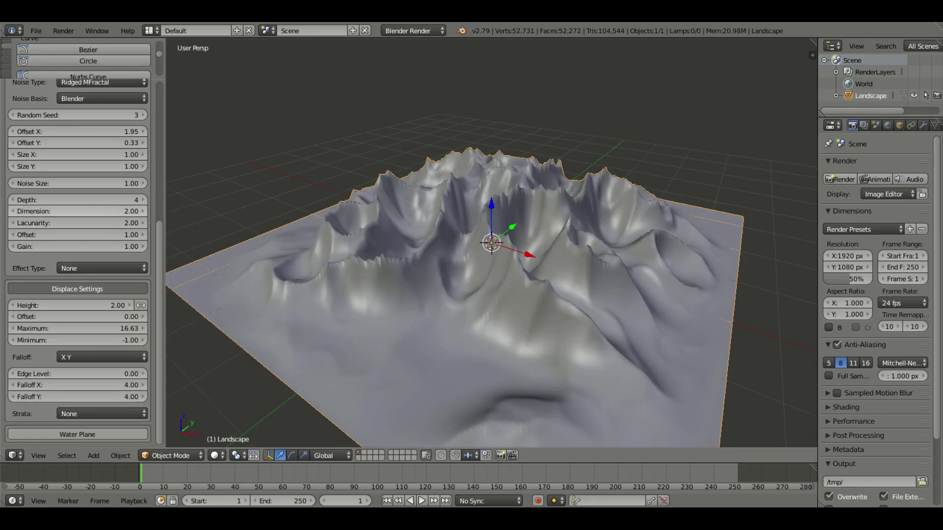
{"action": "left_click", "coordinate": [109, 210]}
{"action": "type", "text": "2.5"}
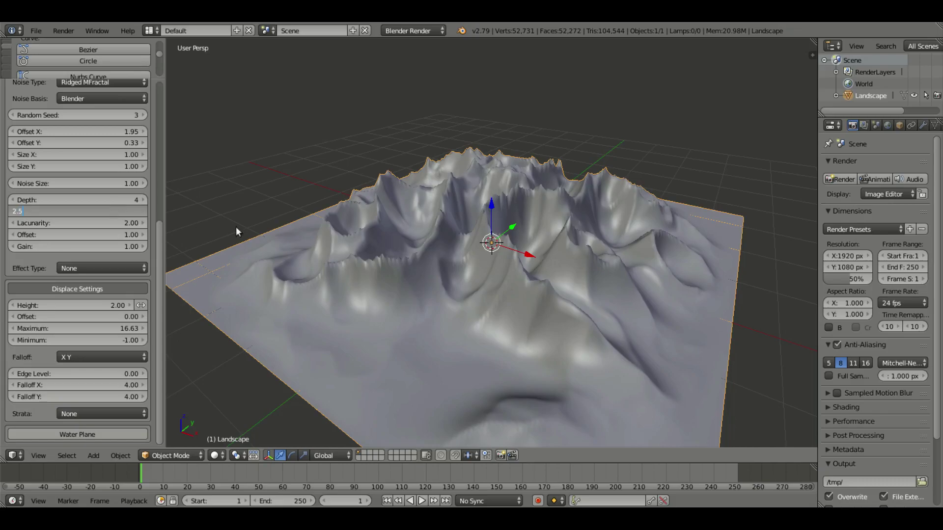
{"action": "key", "text": "Return"}
Examine the smoothed mountain terrain from several angles and distances, and look over its noise settings.
{"action": "middle_click_drag", "start_coordinate": [448, 283], "coordinate": [514, 302]}
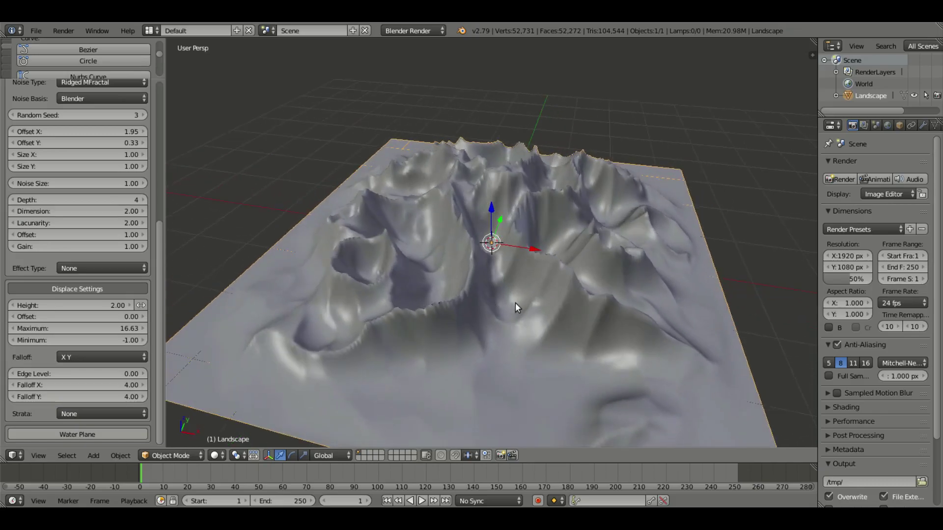
{"action": "middle_click_drag", "start_coordinate": [467, 227], "coordinate": [556, 237]}
{"action": "scroll", "coordinate": [558, 237], "scroll_direction": "down", "scroll_amount": 2}
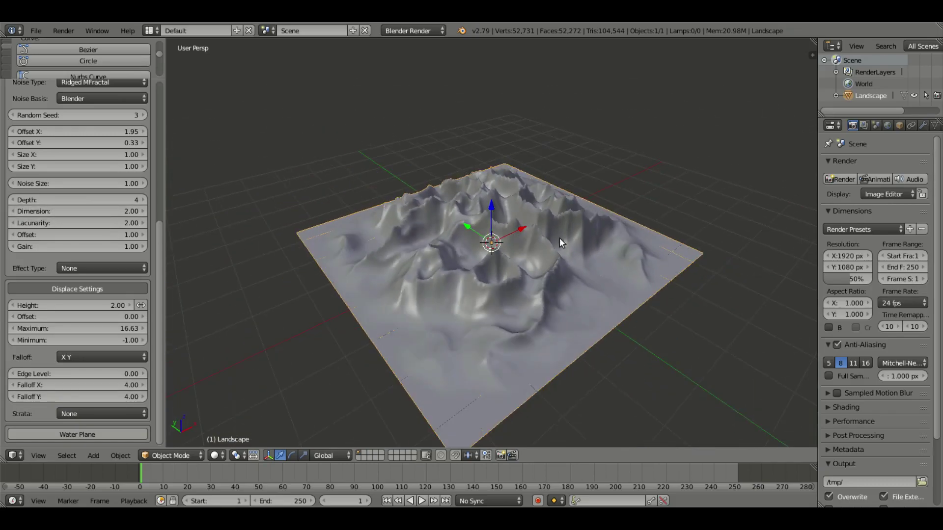
{"action": "scroll", "coordinate": [496, 236], "scroll_direction": "down", "scroll_amount": 1}
{"action": "scroll", "coordinate": [595, 266], "scroll_direction": "up", "scroll_amount": 4}
{"action": "middle_click_drag", "start_coordinate": [614, 265], "coordinate": [560, 260]}
{"action": "scroll", "coordinate": [122, 167], "scroll_direction": "up", "scroll_amount": 6}
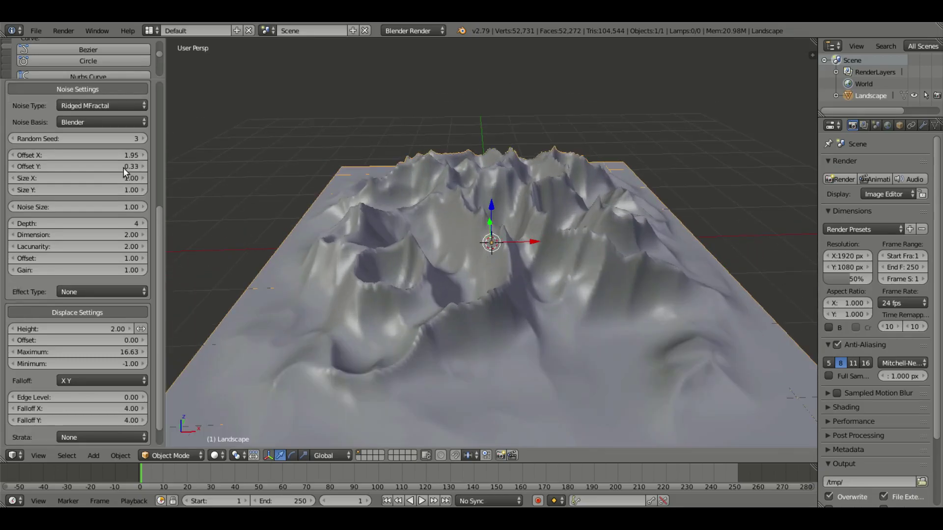
{"action": "scroll", "coordinate": [555, 248], "scroll_direction": "down", "scroll_amount": 5}
{"action": "scroll", "coordinate": [663, 258], "scroll_direction": "up", "scroll_amount": 8}
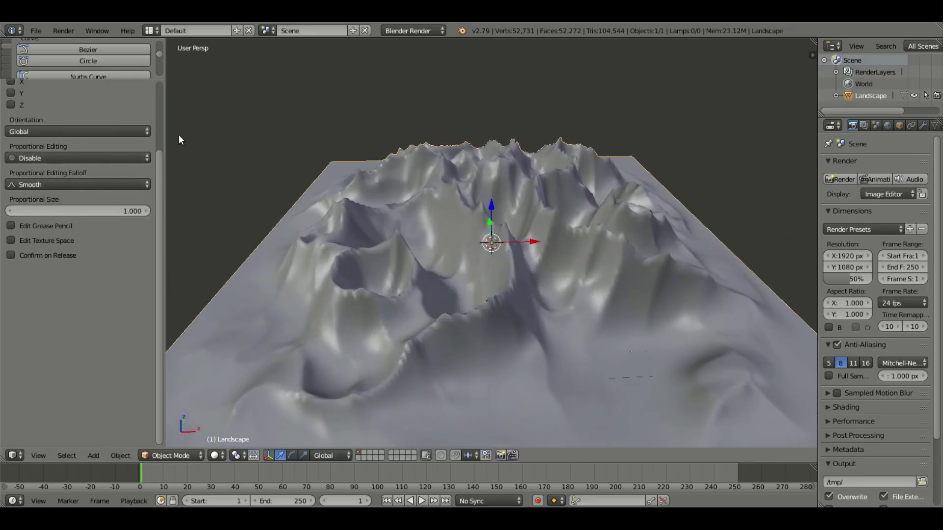
Narrow the tool shelf, give its object creation tools more height, and view the terrain in the widened viewport.
{"action": "left_click_drag", "start_coordinate": [165, 130], "coordinate": [86, 131]}
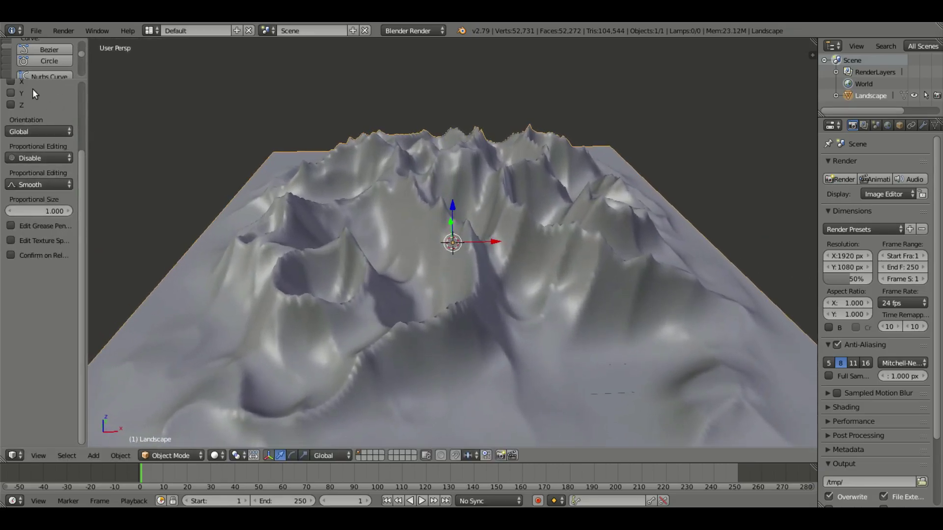
{"action": "left_click_drag", "start_coordinate": [45, 77], "coordinate": [95, 336]}
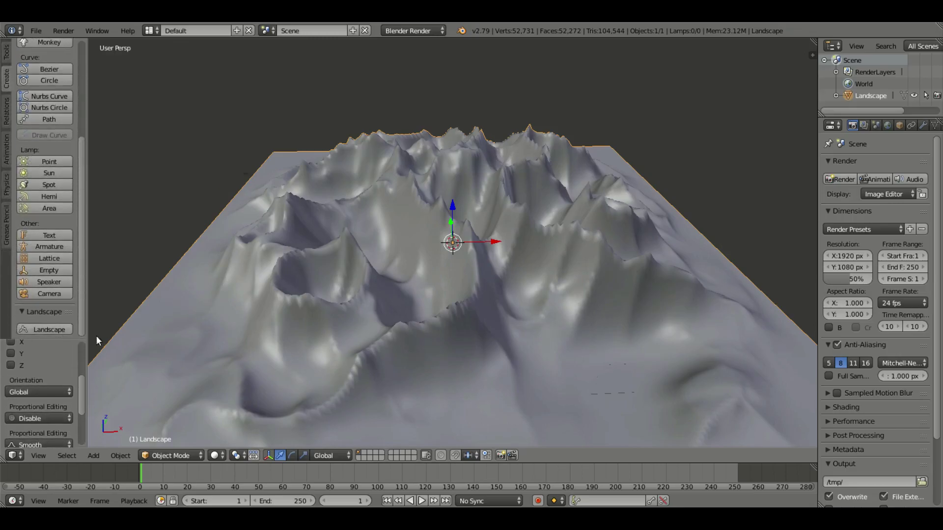
{"action": "scroll", "coordinate": [584, 238], "scroll_direction": "down", "scroll_amount": 2}
{"action": "scroll", "coordinate": [584, 238], "scroll_direction": "down", "scroll_amount": 2}
{"action": "scroll", "coordinate": [600, 256], "scroll_direction": "up", "scroll_amount": 6}
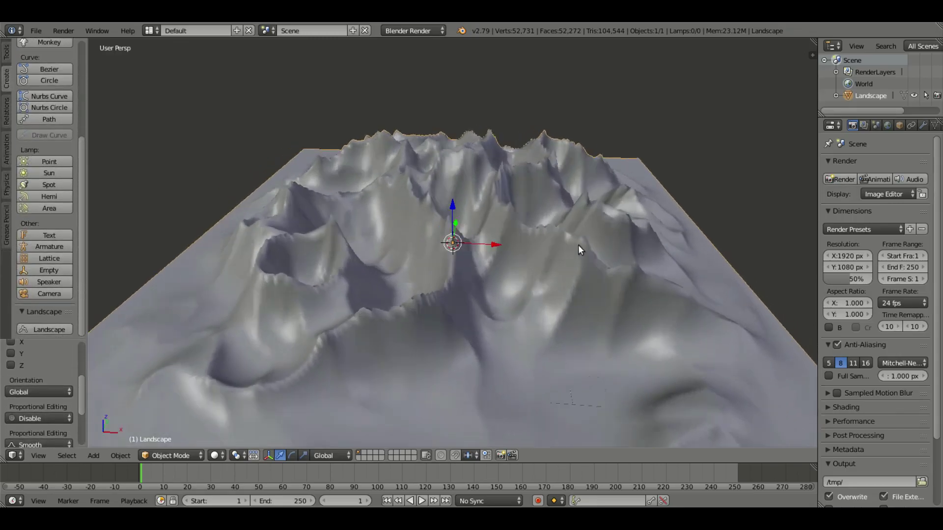
{"action": "scroll", "coordinate": [781, 210], "scroll_direction": "down", "scroll_amount": 3}
{"action": "scroll", "coordinate": [770, 214], "scroll_direction": "up", "scroll_amount": 3}
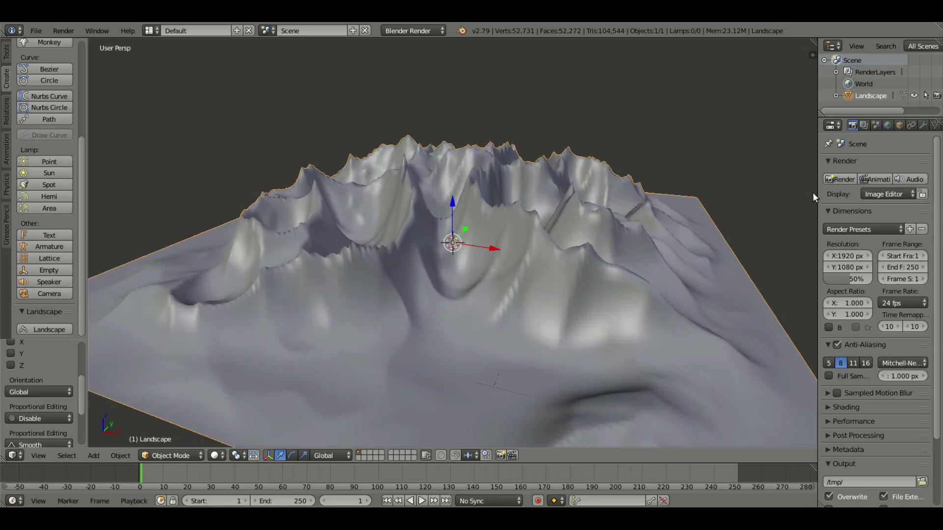
Widen the properties area, add a Subdivision Surface modifier to the landscape, and set its view subdivisions to 2.
{"action": "left_click_drag", "start_coordinate": [812, 193], "coordinate": [759, 191]}
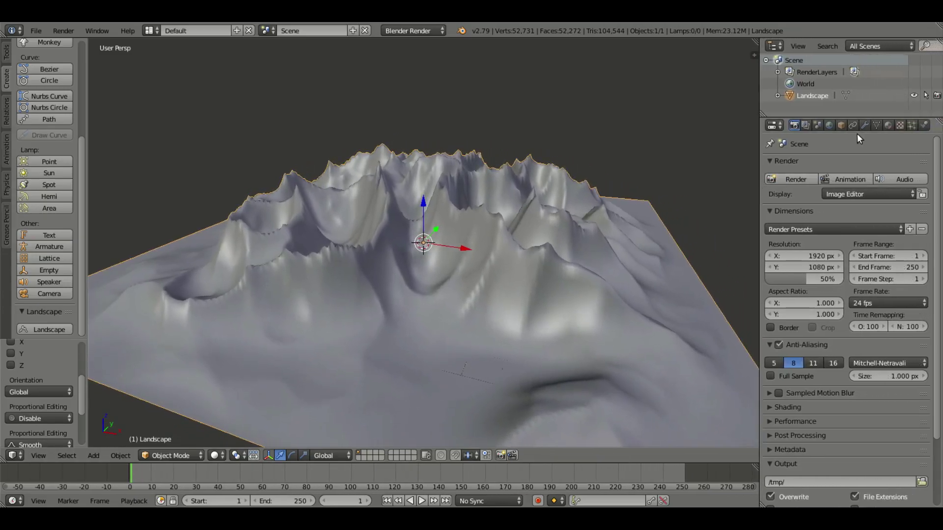
{"action": "left_click", "coordinate": [865, 125]}
{"action": "left_click", "coordinate": [853, 162]}
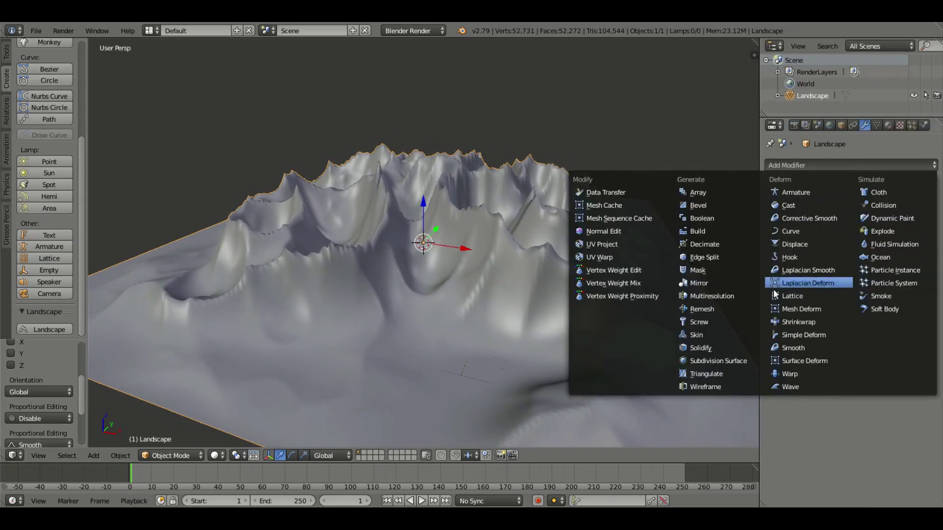
{"action": "left_click", "coordinate": [718, 361]}
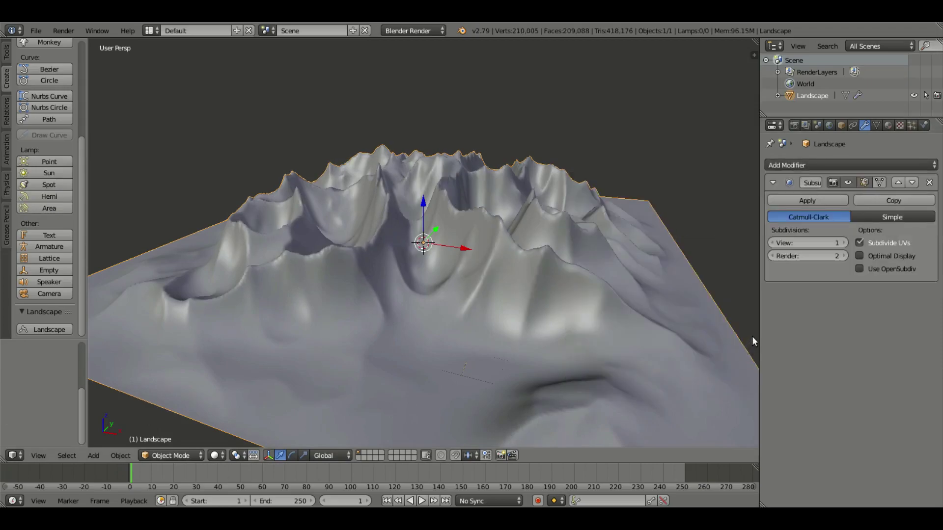
{"action": "key", "text": "ctrl+2"}
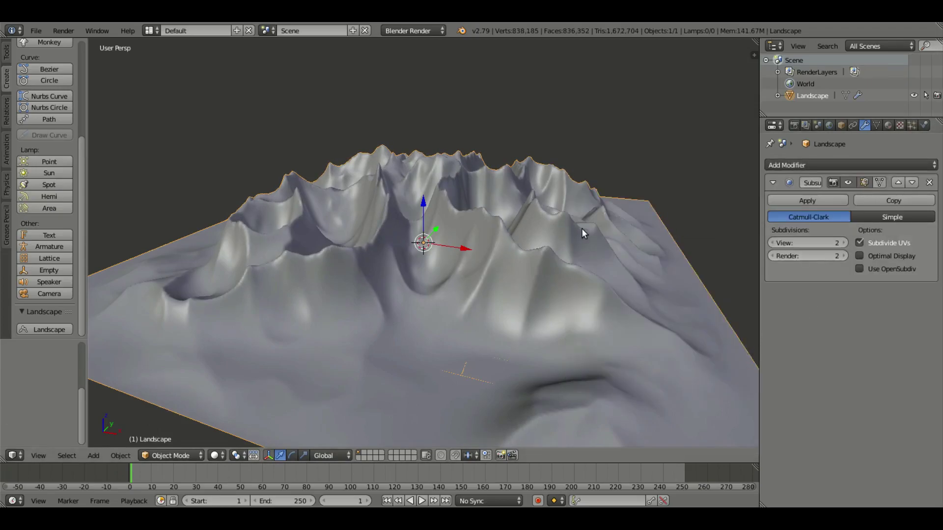
Add a sun lamp at the centre of the subdivided terrain.
{"action": "scroll", "coordinate": [42, 186], "scroll_direction": "up", "scroll_amount": 6}
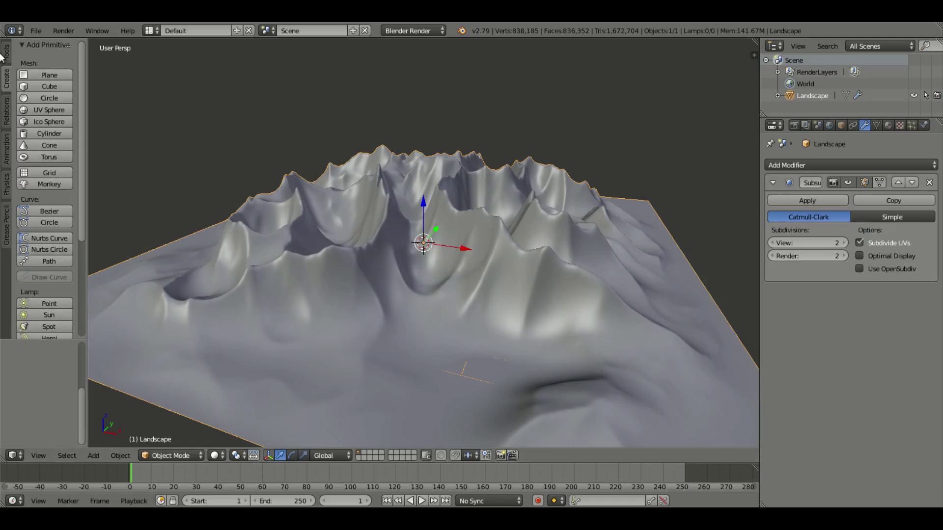
{"action": "scroll", "coordinate": [29, 187], "scroll_direction": "up", "scroll_amount": 1, "text": "ctrl"}
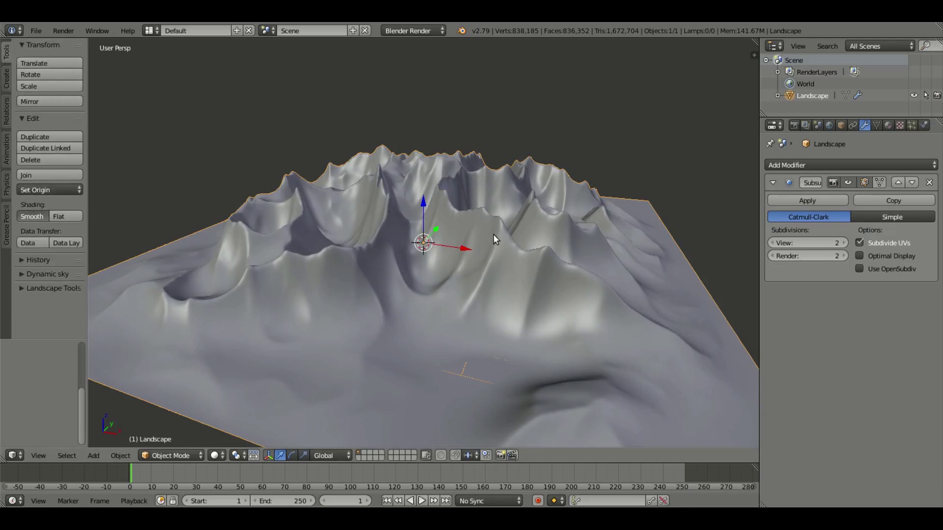
{"action": "scroll", "coordinate": [518, 265], "scroll_direction": "up", "scroll_amount": 2}
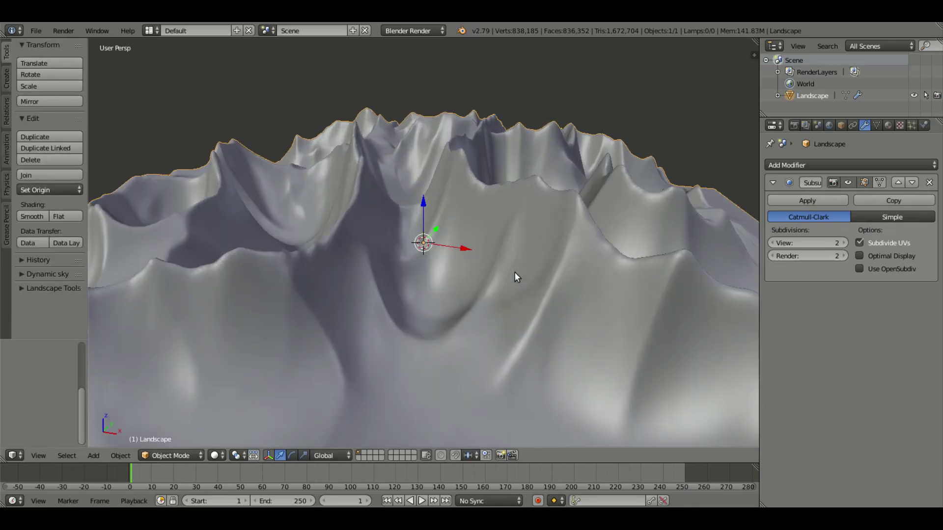
{"action": "scroll", "coordinate": [472, 280], "scroll_direction": "down", "scroll_amount": 3}
{"action": "middle_click_drag", "start_coordinate": [471, 280], "coordinate": [497, 220]}
{"action": "key", "text": "shift+a"}
{"action": "mouse_move", "coordinate": [479, 208]}
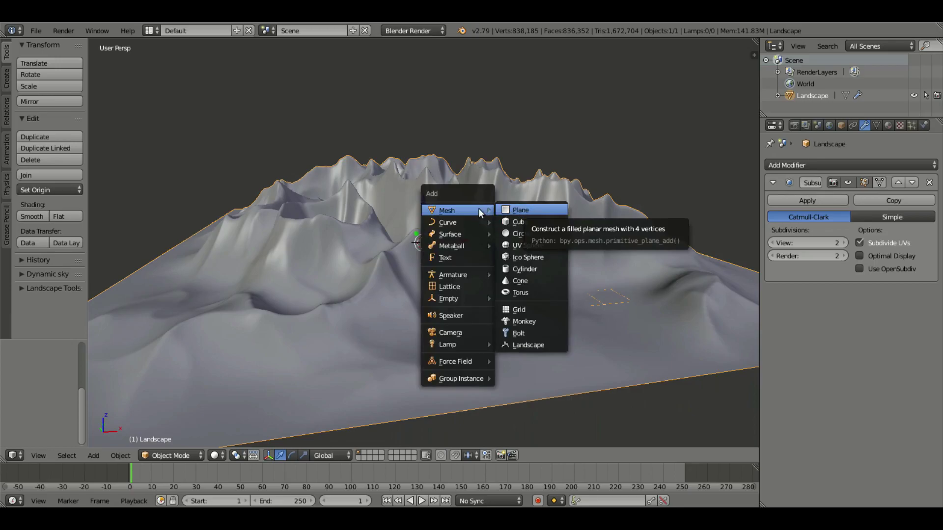
{"action": "mouse_move", "coordinate": [469, 346]}
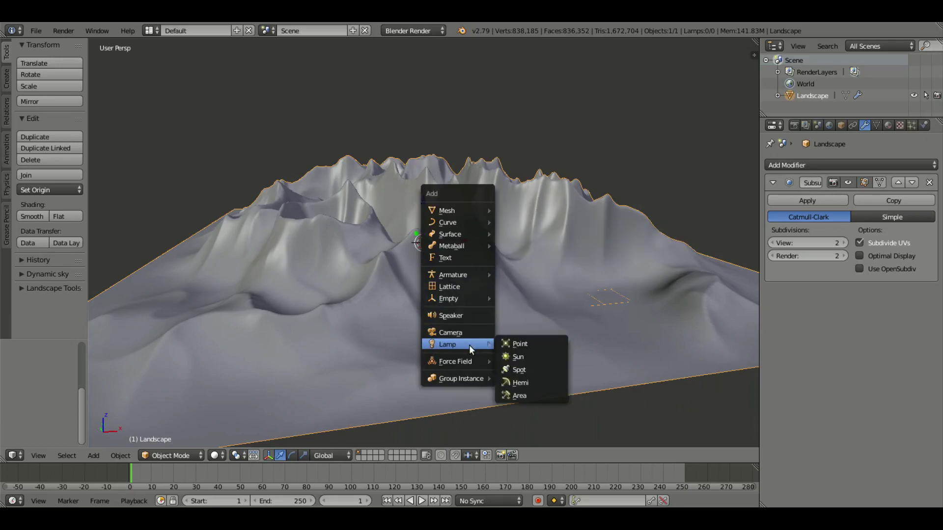
{"action": "left_click", "coordinate": [544, 358]}
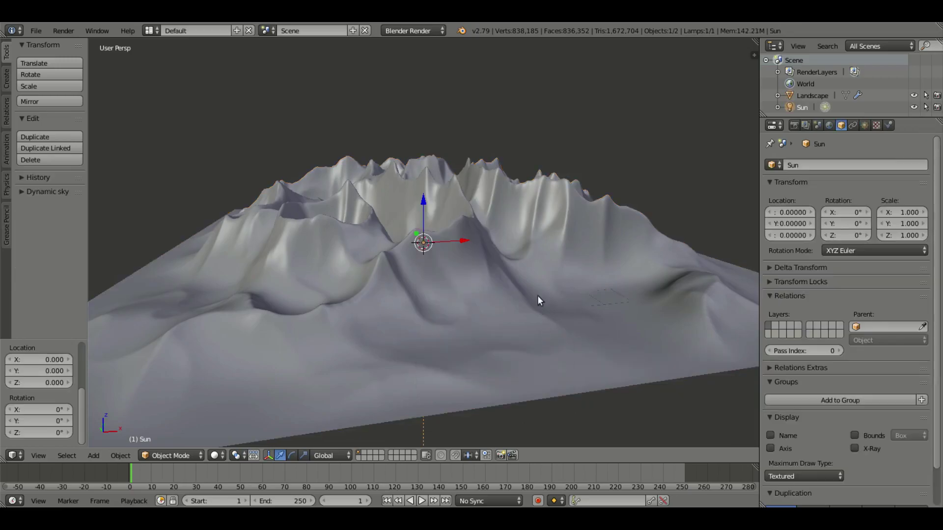
Raise the sun lamp to a height of about 8.5 and tilt it freely to about -56.1°, 34.6° and 19.9°.
{"action": "scroll", "coordinate": [386, 238], "scroll_direction": "down", "scroll_amount": 4}
{"action": "key", "text": "g"}
{"action": "key", "text": "z"}
{"action": "left_click", "coordinate": [436, 108]}
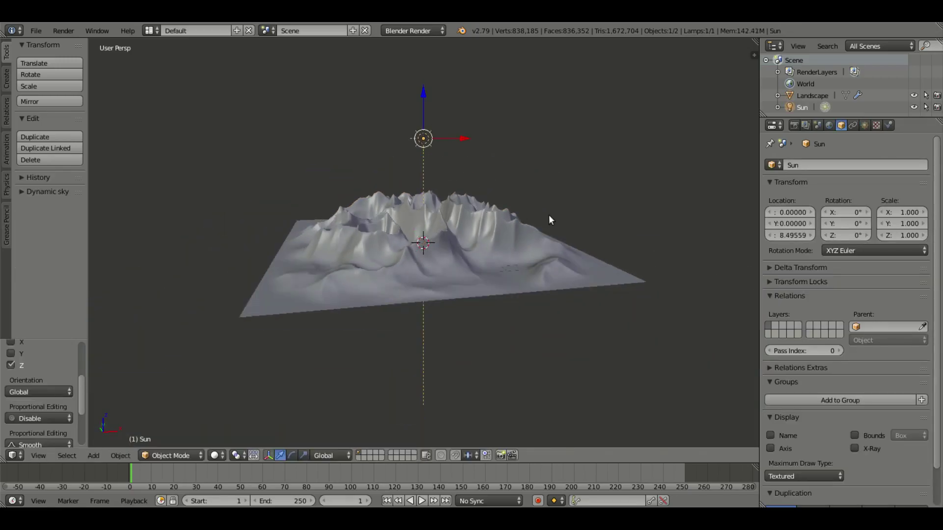
{"action": "key", "text": "r"}
{"action": "key", "text": "r"}
{"action": "left_click", "coordinate": [578, 158]}
{"action": "key", "text": "shift+a"}
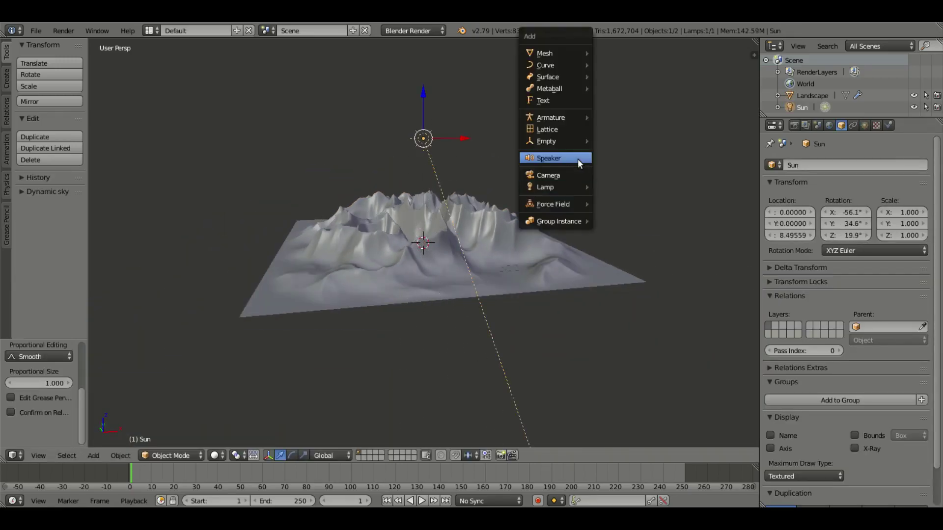
{"action": "mouse_move", "coordinate": [554, 186]}
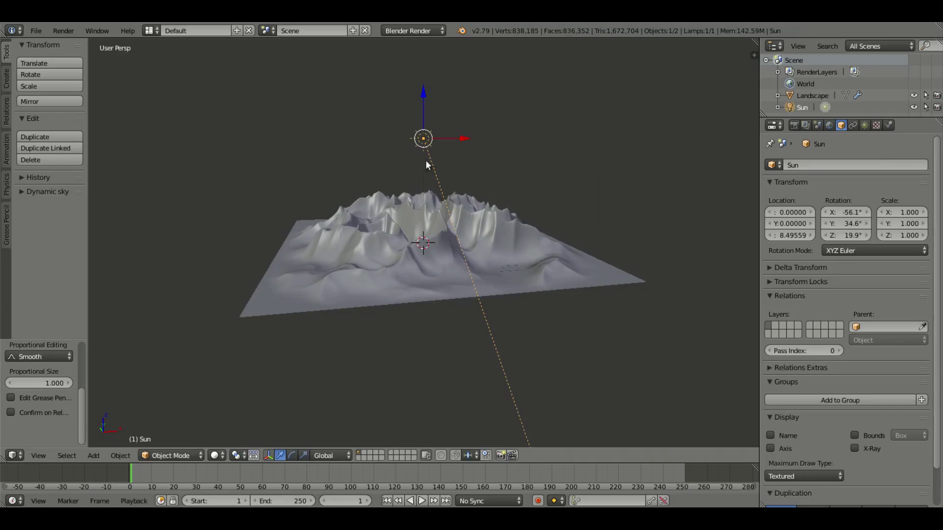
Switch the render engine to Cycles and rotate the sun lamp about Z to about 29.3°.
{"action": "left_click", "coordinate": [406, 30]}
{"action": "left_click", "coordinate": [405, 71]}
{"action": "key", "text": "r"}
{"action": "key", "text": "z"}
{"action": "left_click", "coordinate": [638, 202]}
Move the sun lamp up and beyond the terrain to about X -5.44, Y 12.71, Z 12.32.
{"action": "key", "text": "g"}
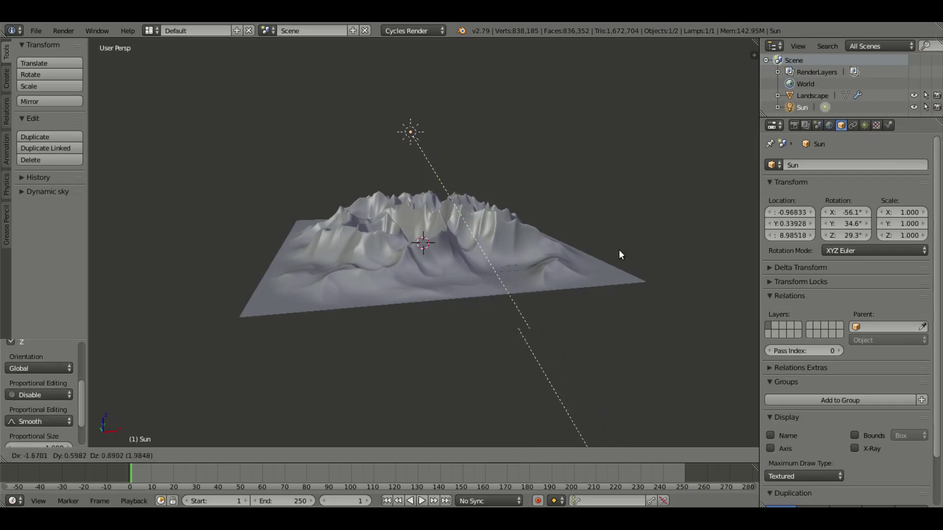
{"action": "left_click", "coordinate": [585, 218]}
{"action": "middle_click_drag", "start_coordinate": [584, 218], "coordinate": [520, 262]}
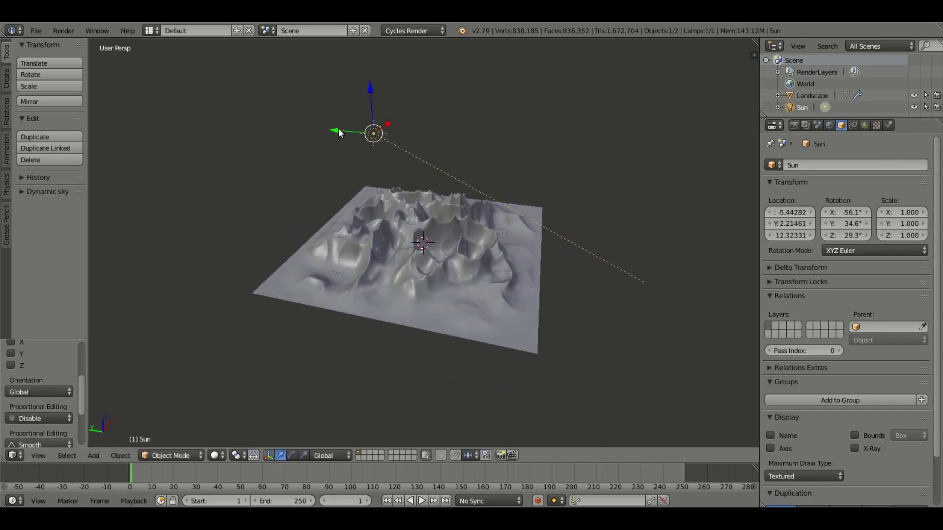
{"action": "left_click_drag", "start_coordinate": [339, 130], "coordinate": [214, 117]}
Add a camera facing the terrain from the front and move it back along Y to about -19.08.
{"action": "middle_click_drag", "start_coordinate": [442, 253], "coordinate": [398, 276]}
{"action": "scroll", "coordinate": [570, 267], "scroll_direction": "up", "scroll_amount": 3}
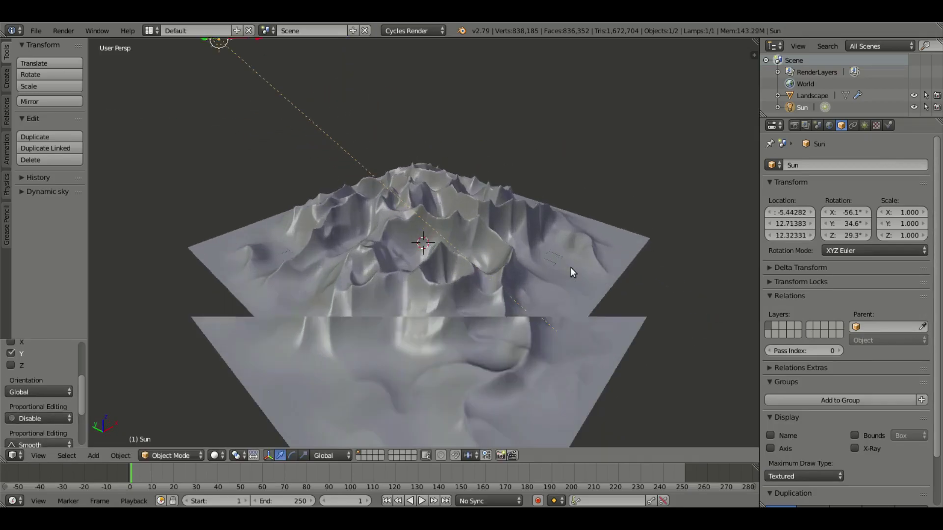
{"action": "middle_click_drag", "start_coordinate": [571, 267], "coordinate": [518, 285]}
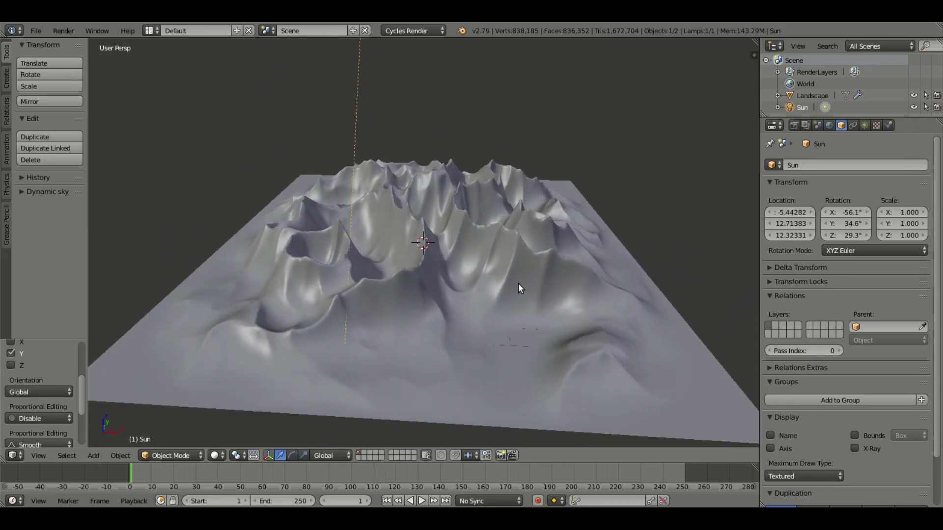
{"action": "key", "text": "KP_1"}
{"action": "key", "text": "shift+a"}
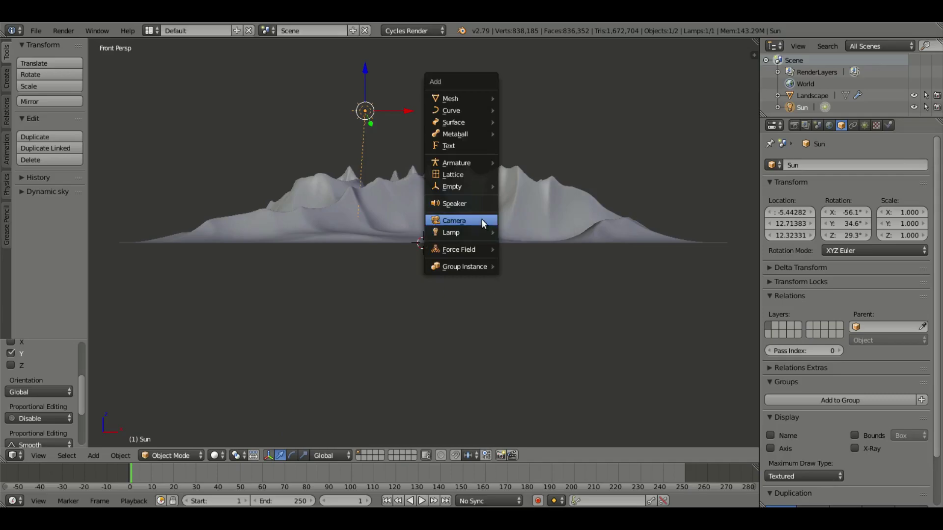
{"action": "left_click", "coordinate": [481, 221]}
{"action": "middle_click_drag", "start_coordinate": [481, 221], "coordinate": [455, 233]}
{"action": "key", "text": "g"}
{"action": "key", "text": "y"}
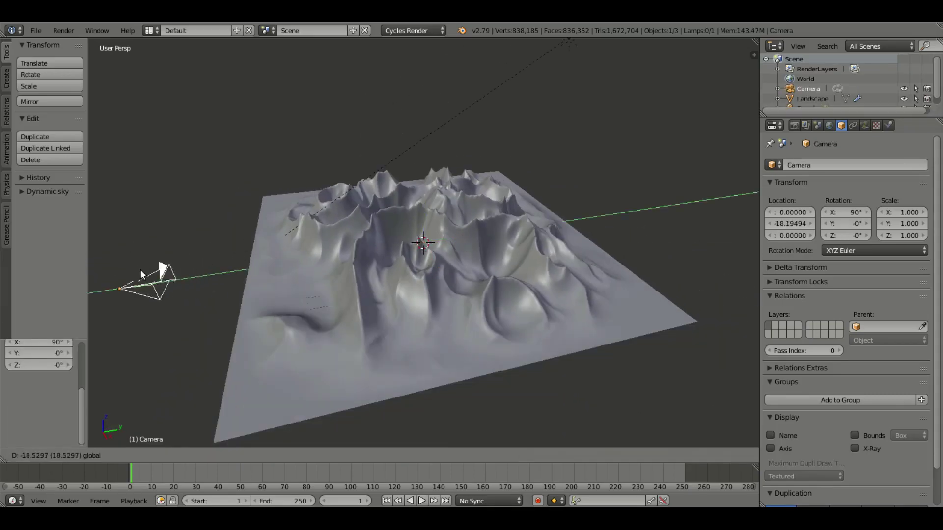
{"action": "left_click", "coordinate": [142, 270]}
Look through the camera, raise it to a height of about 2.82, and tilt it about X to about 77°.
{"action": "key", "text": "KP_0"}
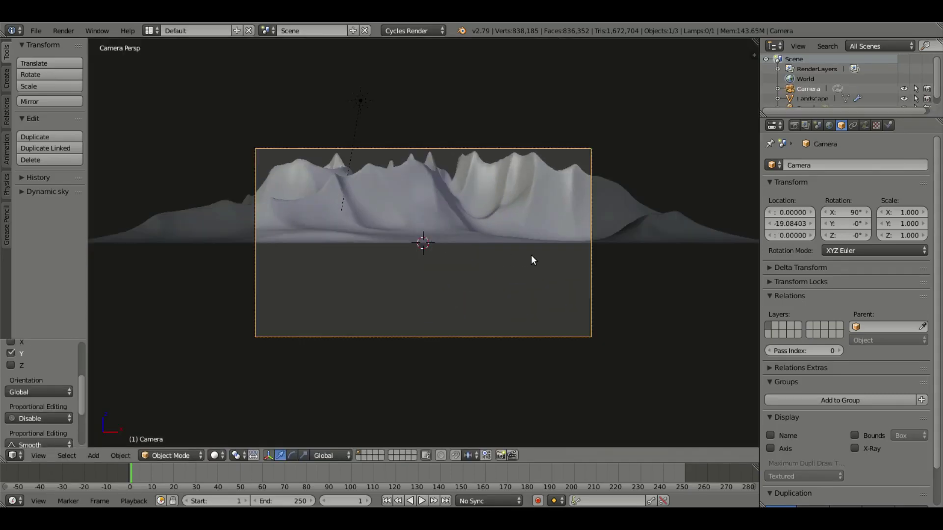
{"action": "key", "text": "g"}
{"action": "key", "text": "z"}
{"action": "left_click", "coordinate": [531, 83]}
{"action": "key", "text": "r"}
{"action": "key", "text": "x"}
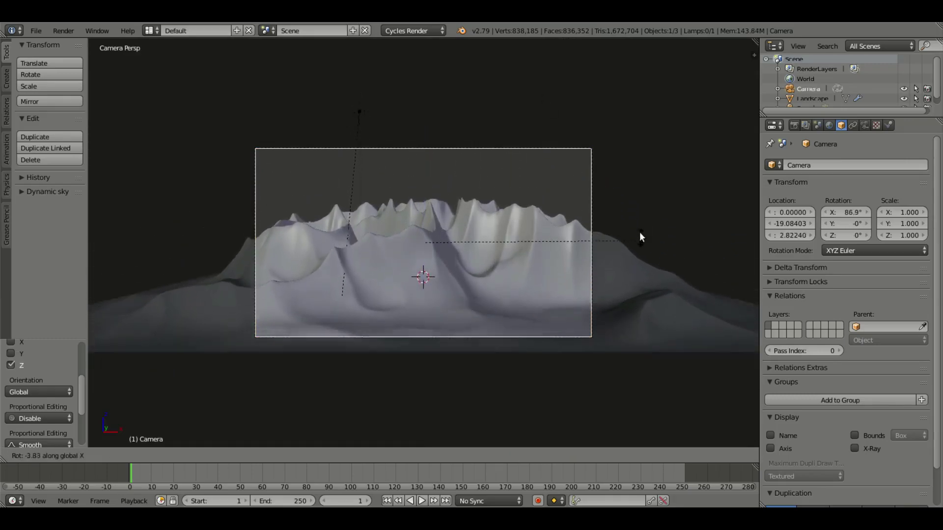
{"action": "left_click", "coordinate": [634, 202]}
Raise the camera to a height of about 5.9 and turn it about Z to about -19.4°.
{"action": "key", "text": "g"}
{"action": "key", "text": "z"}
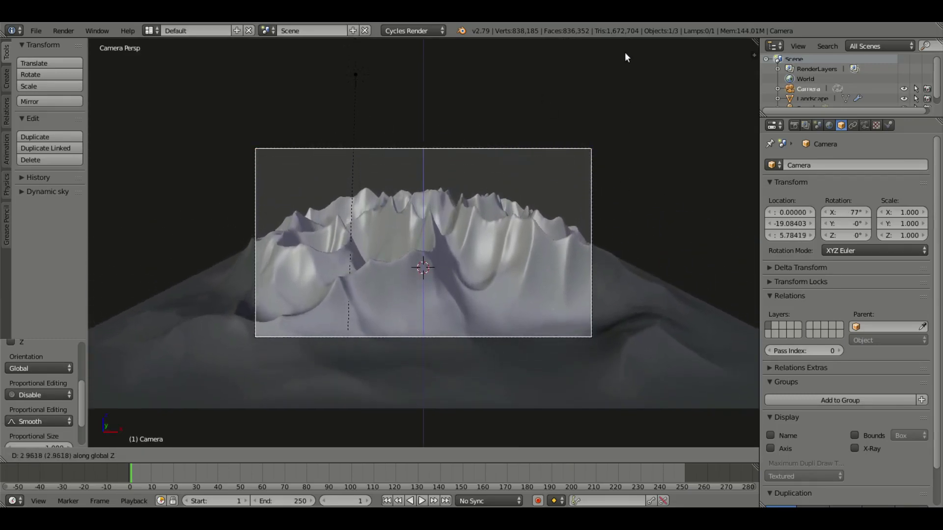
{"action": "left_click", "coordinate": [624, 52]}
{"action": "key", "text": "r"}
{"action": "key", "text": "z"}
{"action": "left_click", "coordinate": [664, 215]}
Frame the mountains by tilting the camera to about 86° on X and moving it to about X -8.34, Y -16.33, Z 4.69.
{"action": "key", "text": "g"}
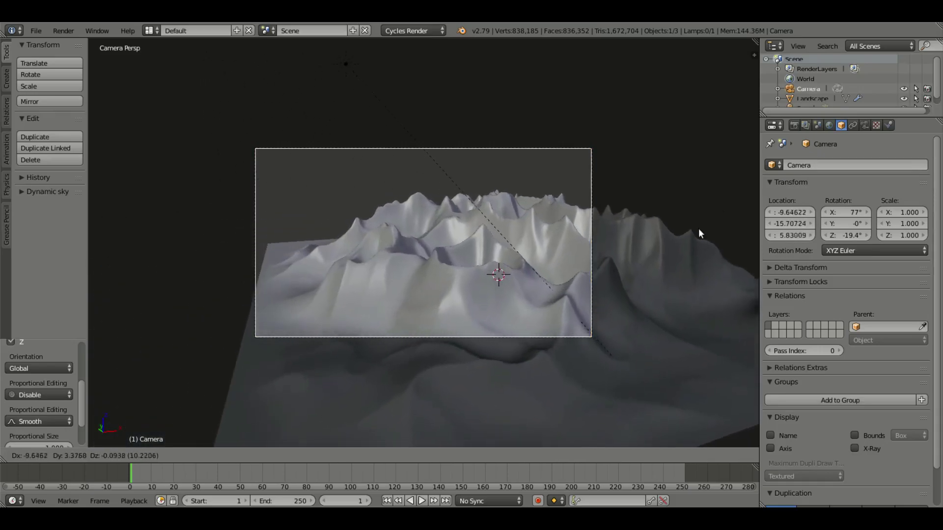
{"action": "left_click", "coordinate": [185, 246]}
{"action": "key", "text": "r"}
{"action": "key", "text": "x"}
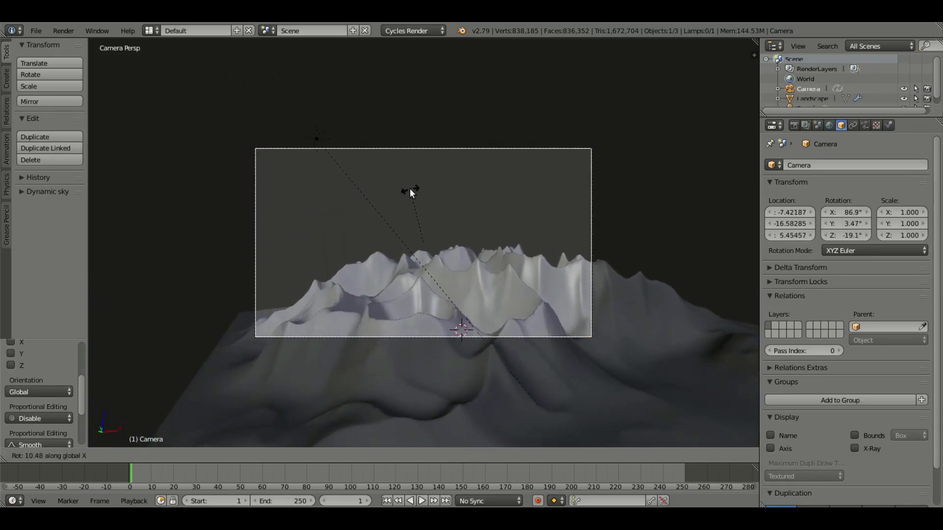
{"action": "left_click", "coordinate": [408, 192]}
{"action": "key", "text": "g"}
{"action": "left_click", "coordinate": [354, 241]}
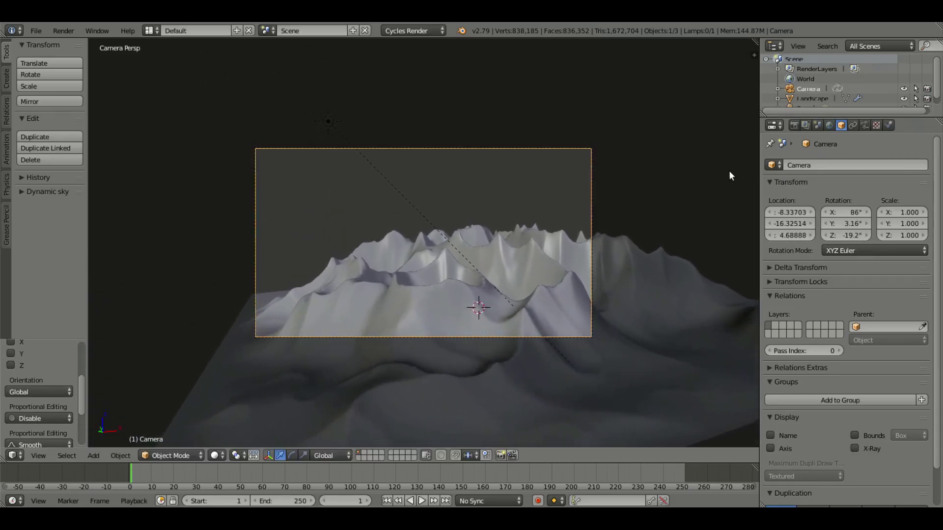
Enable nodes for the world surface and assign a Sky Texture to its background color.
{"action": "scroll", "coordinate": [517, 214], "scroll_direction": "up", "scroll_amount": 1}
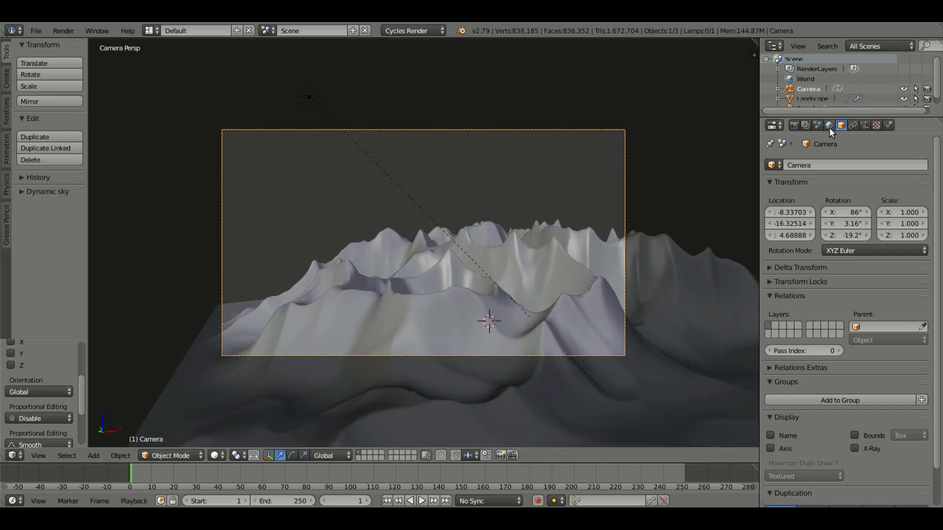
{"action": "left_click", "coordinate": [828, 126]}
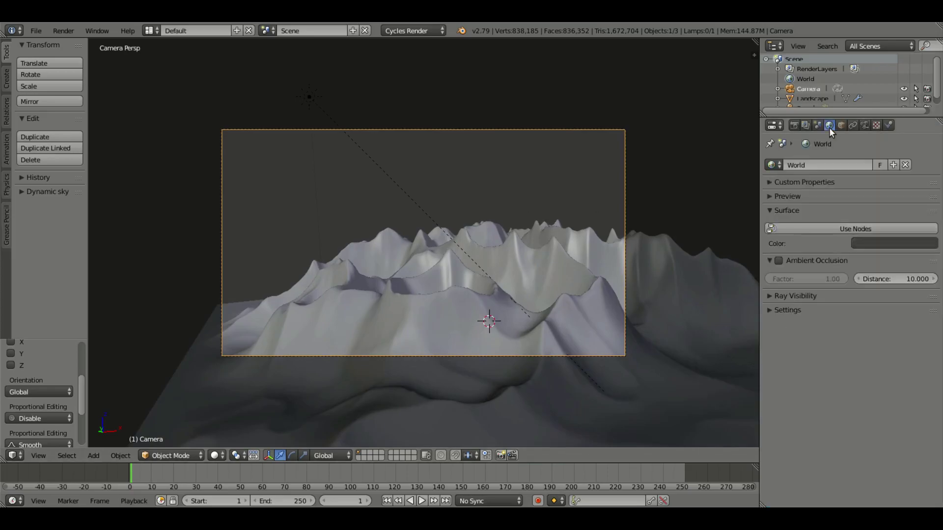
{"action": "left_click", "coordinate": [867, 224]}
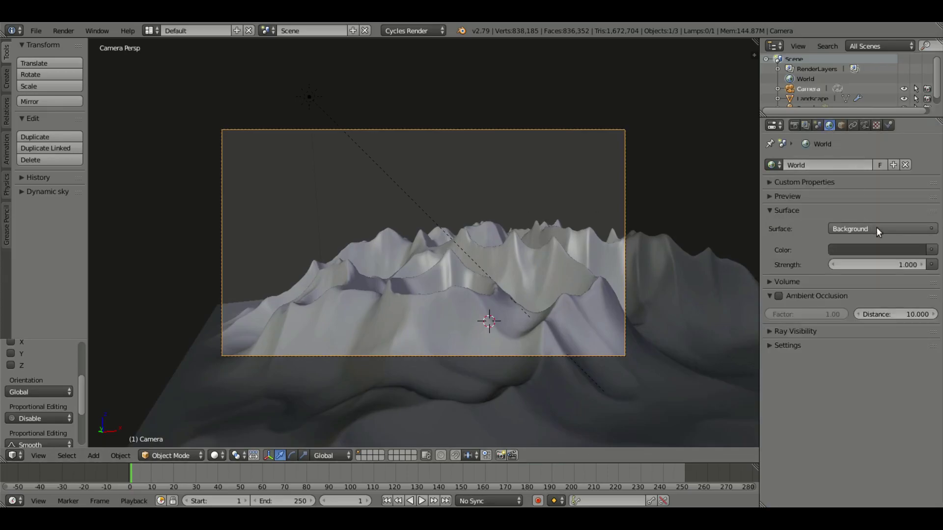
{"action": "left_click", "coordinate": [931, 249]}
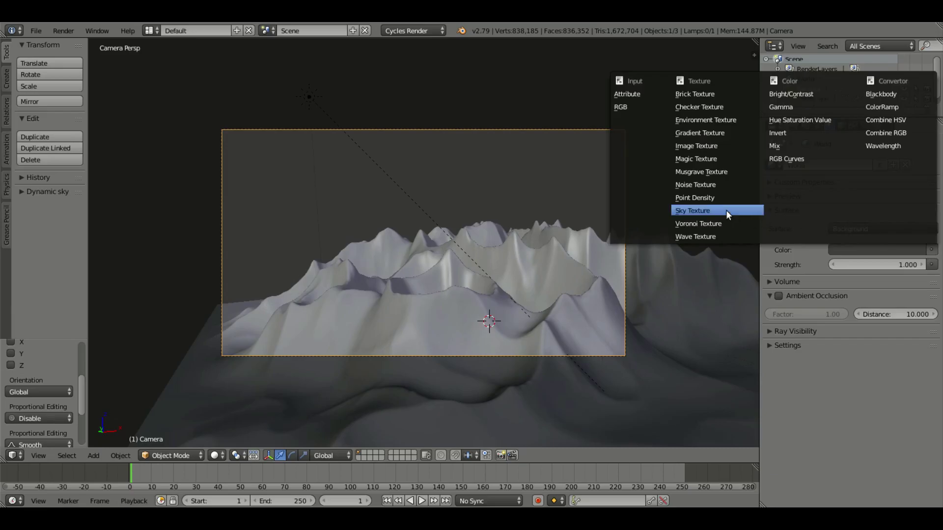
{"action": "left_click", "coordinate": [692, 211]}
Show the viewport in Rendered shading and turn the sky texture's sun direction so the light comes from above and one side.
{"action": "left_click", "coordinate": [215, 456]}
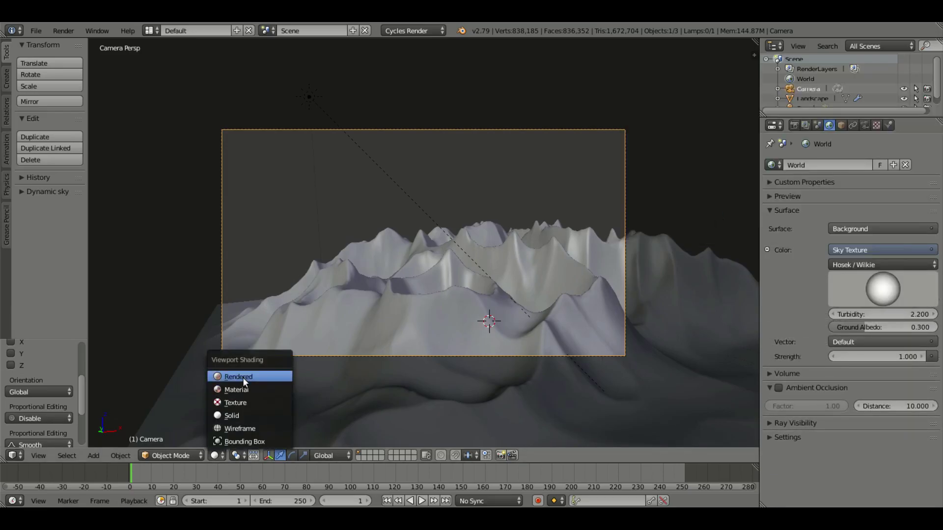
{"action": "key", "text": "Return"}
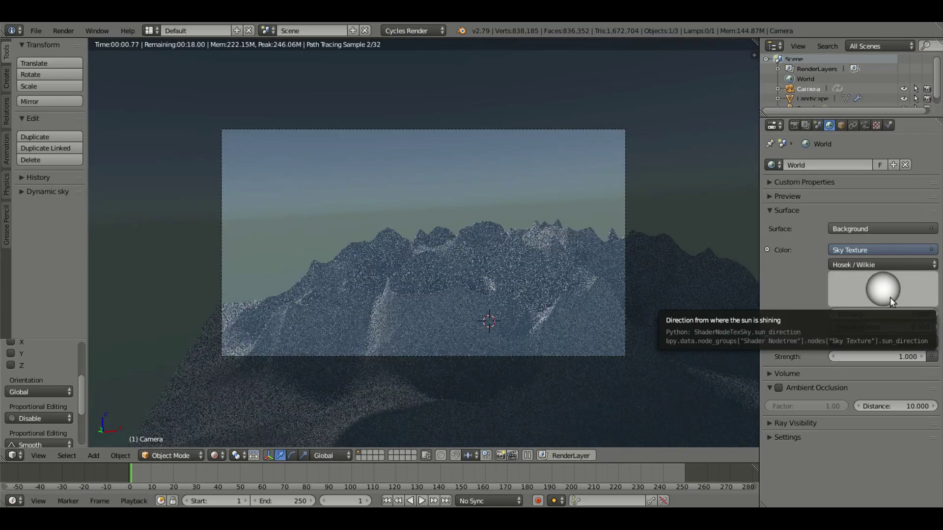
{"action": "left_click_drag", "start_coordinate": [890, 296], "coordinate": [849, 210]}
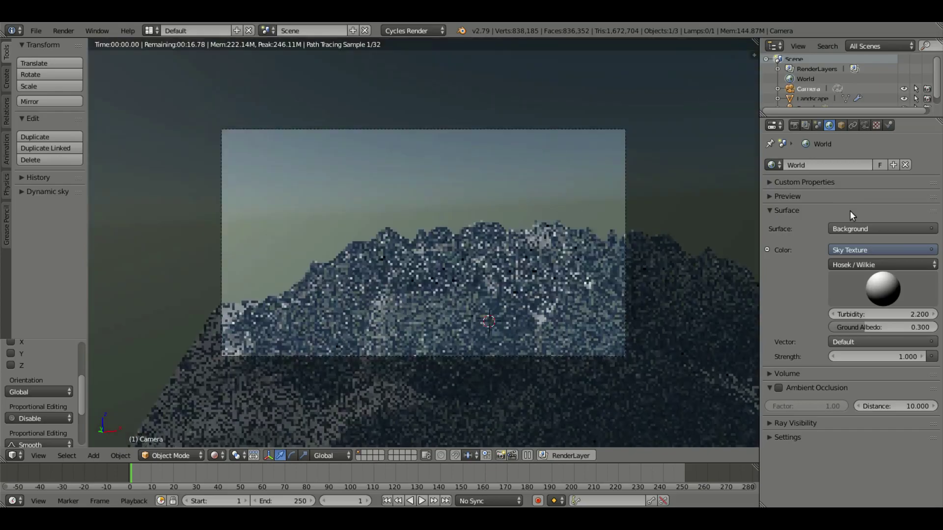
Try a world background strength of 3 and settle on a strength of 2.
{"action": "left_click", "coordinate": [871, 357]}
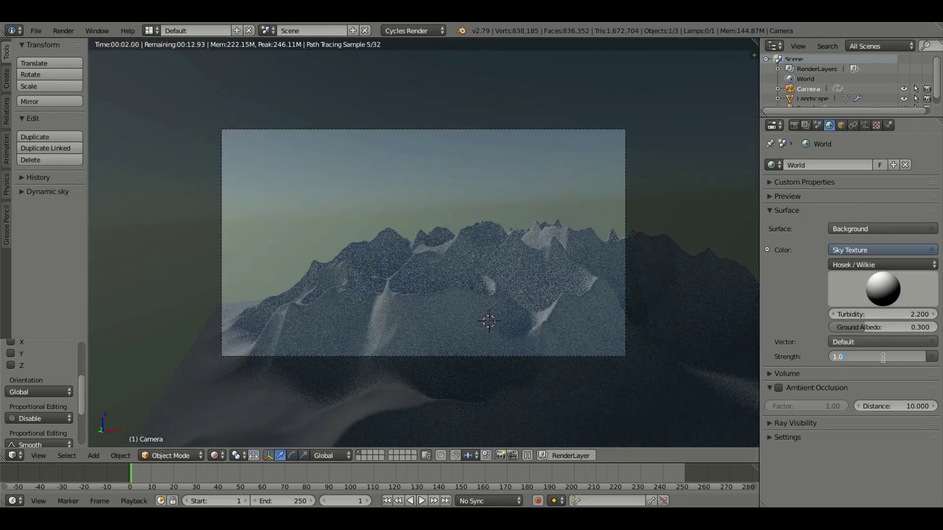
{"action": "type", "text": "3"}
{"action": "key", "text": "Return"}
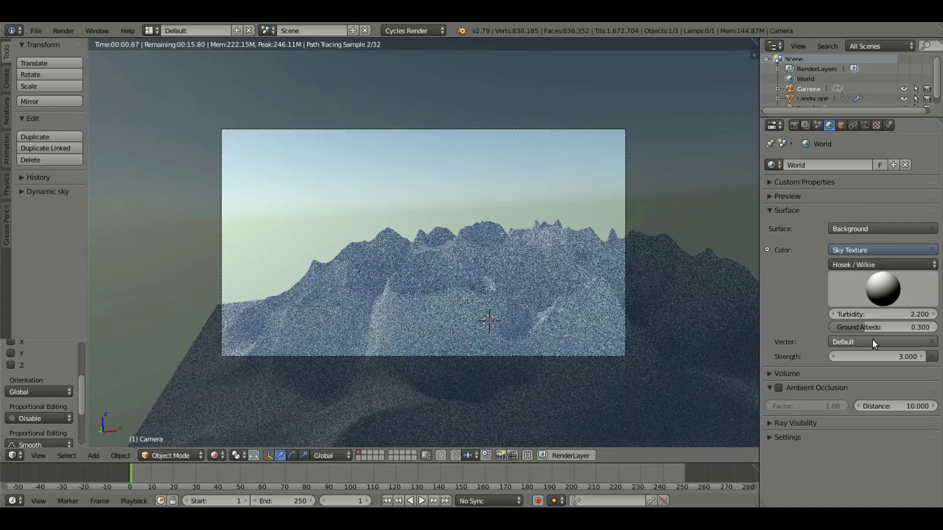
{"action": "left_click", "coordinate": [872, 357]}
{"action": "type", "text": "2"}
{"action": "key", "text": "Return"}
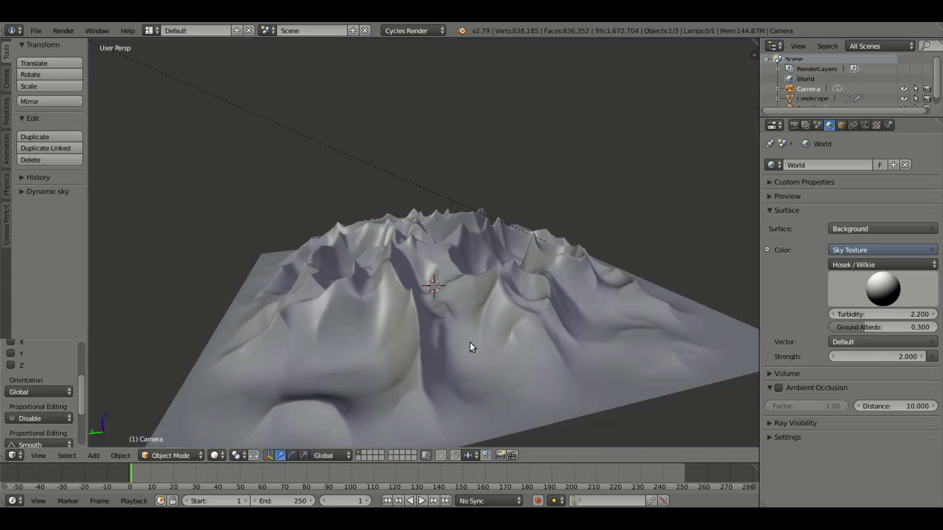
Examine the terrain with its camera and sun from farther away, and inspect the row of landscape variants, including the jagged one at its end.
{"action": "middle_click_drag", "start_coordinate": [469, 342], "coordinate": [481, 316]}
{"action": "scroll", "coordinate": [506, 304], "scroll_direction": "down", "scroll_amount": 6}
{"action": "middle_click_drag", "start_coordinate": [530, 293], "coordinate": [394, 253]}
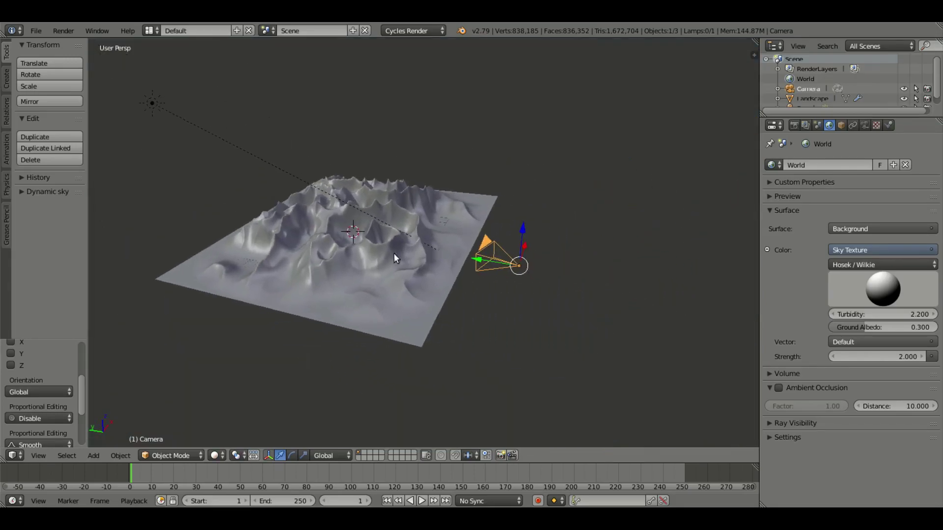
{"action": "key", "text": "shift+a"}
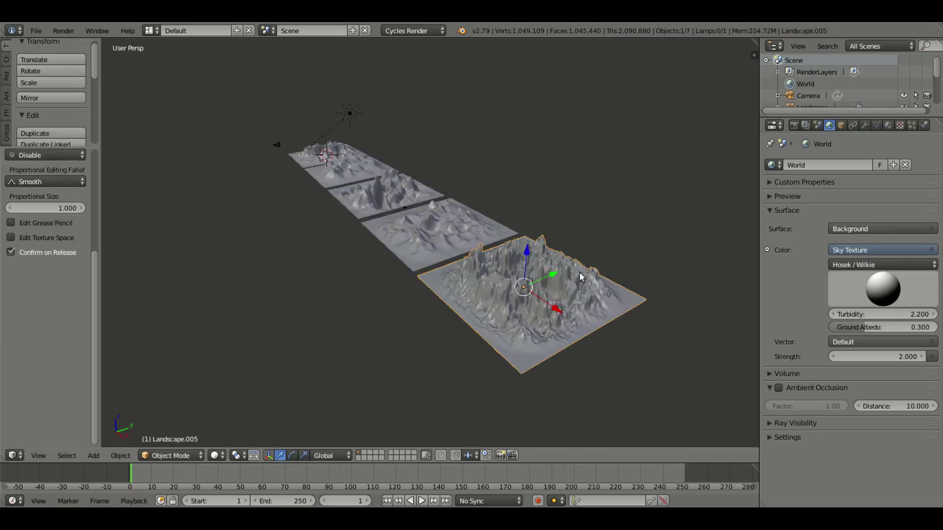
{"action": "scroll", "coordinate": [580, 277], "scroll_direction": "down", "scroll_amount": 2}
{"action": "scroll", "coordinate": [625, 285], "scroll_direction": "up", "scroll_amount": 6}
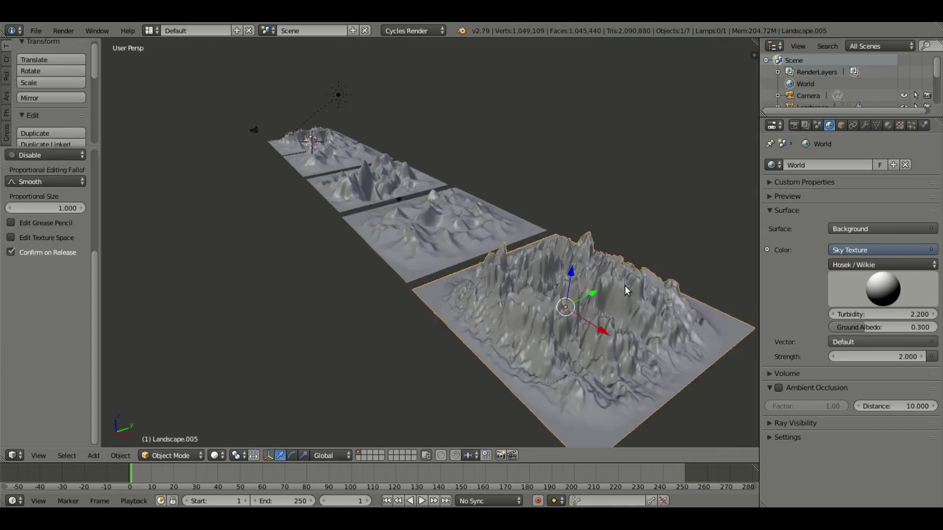
{"action": "scroll", "coordinate": [600, 279], "scroll_direction": "down", "scroll_amount": 1}
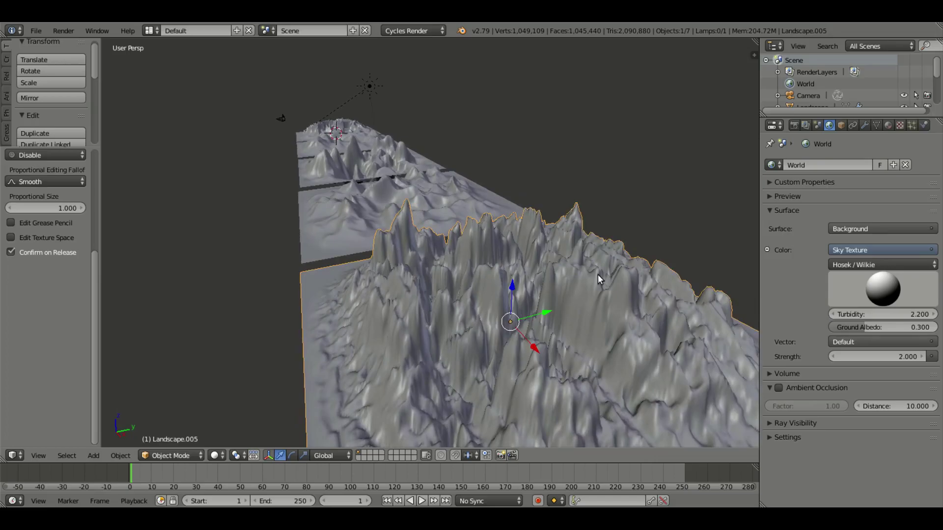
{"action": "scroll", "coordinate": [606, 293], "scroll_direction": "down", "scroll_amount": 3}
{"action": "scroll", "coordinate": [602, 287], "scroll_direction": "up", "scroll_amount": 5}
{"action": "scroll", "coordinate": [602, 287], "scroll_direction": "down", "scroll_amount": 5}
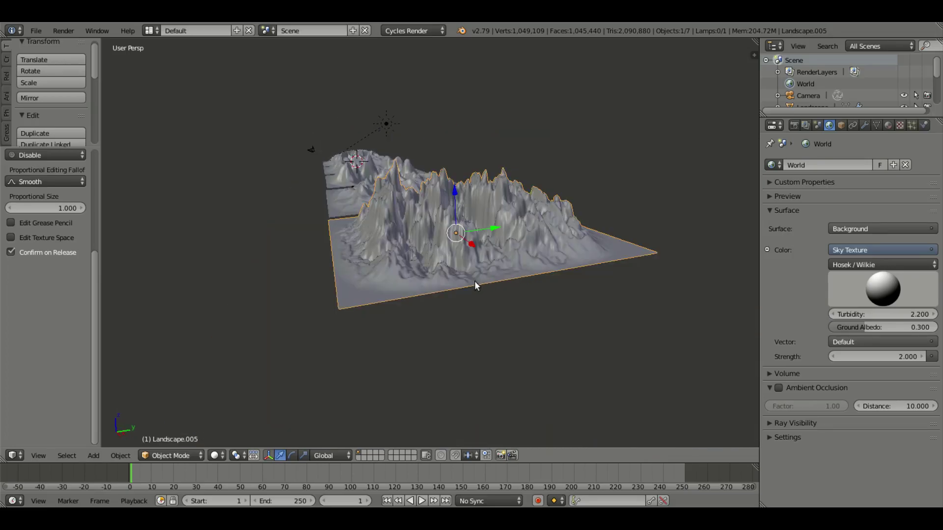
Inspect the landscape variants along the row up close, from the smooth hills to the jagged terrain at the end.
{"action": "middle_click_drag", "start_coordinate": [475, 281], "coordinate": [426, 280]}
{"action": "scroll", "coordinate": [487, 256], "scroll_direction": "up", "scroll_amount": 4}
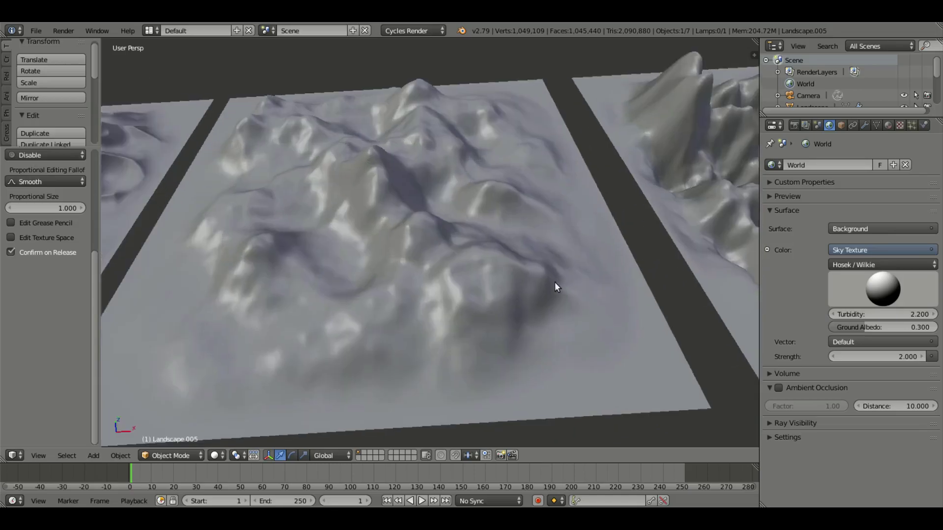
{"action": "scroll", "coordinate": [580, 280], "scroll_direction": "down", "scroll_amount": 3}
{"action": "middle_click_drag", "start_coordinate": [634, 267], "coordinate": [416, 285], "text": "shift"}
{"action": "scroll", "coordinate": [509, 267], "scroll_direction": "down", "scroll_amount": 2}
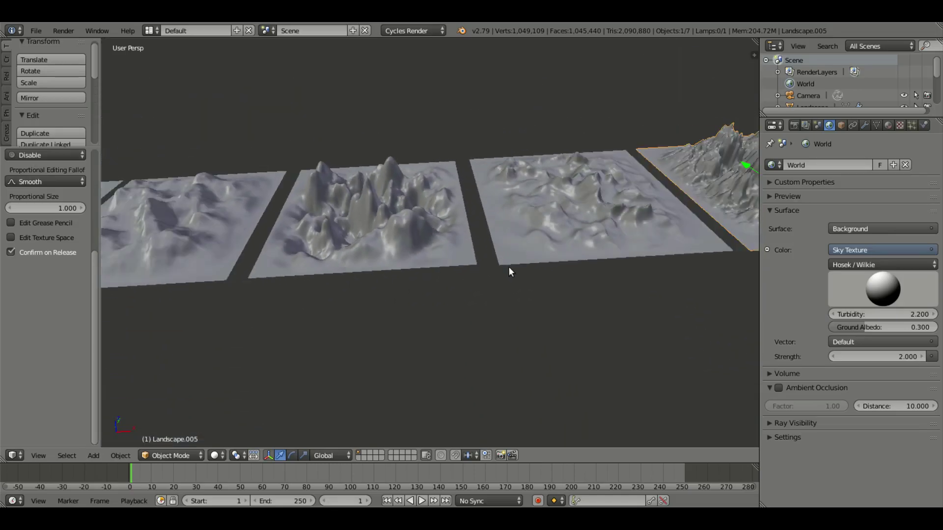
{"action": "middle_click_drag", "start_coordinate": [590, 266], "coordinate": [385, 301], "text": "shift"}
{"action": "scroll", "coordinate": [441, 263], "scroll_direction": "up", "scroll_amount": 5}
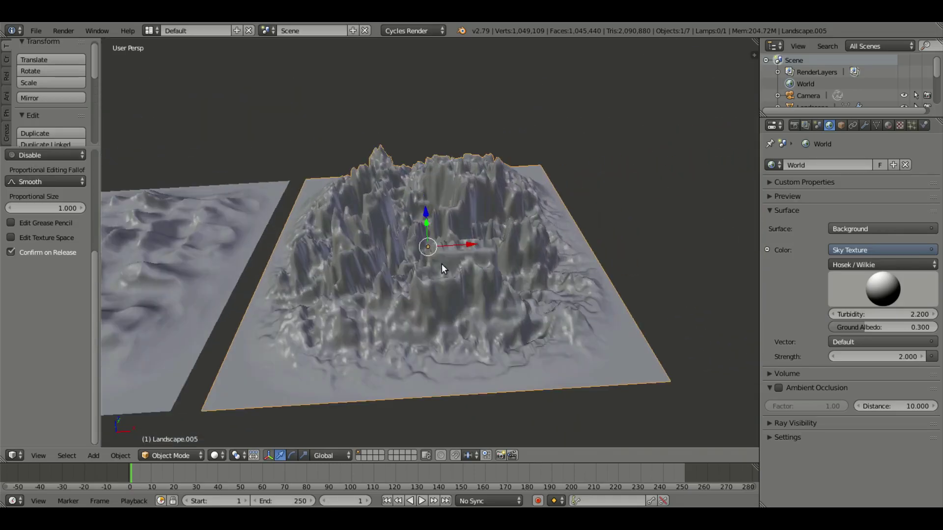
{"action": "middle_click_drag", "start_coordinate": [425, 229], "coordinate": [485, 237]}
{"action": "middle_click_drag", "start_coordinate": [578, 255], "coordinate": [615, 263]}
Survey all five landscapes together from a distance and return to the scene camera's view of the first terrain.
{"action": "scroll", "coordinate": [587, 276], "scroll_direction": "down", "scroll_amount": 6}
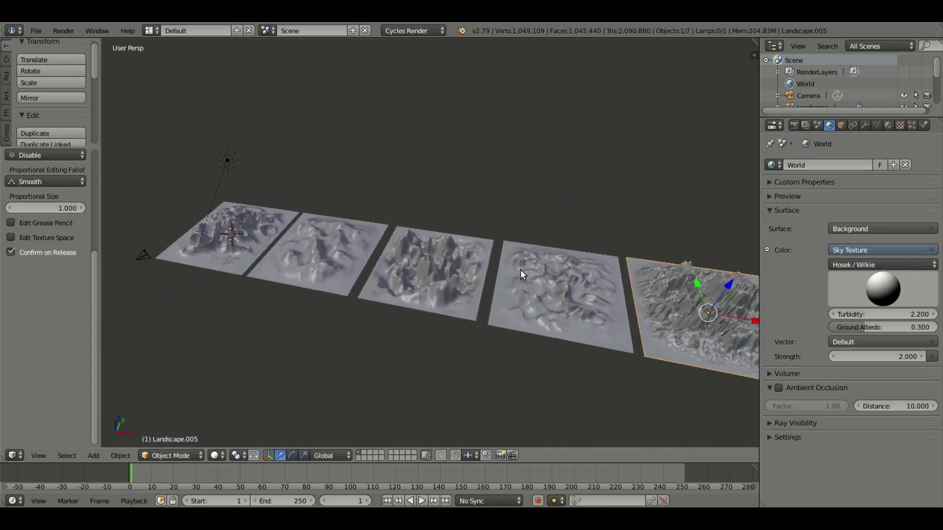
{"action": "scroll", "coordinate": [556, 279], "scroll_direction": "down", "scroll_amount": 5}
{"action": "scroll", "coordinate": [555, 279], "scroll_direction": "up", "scroll_amount": 7}
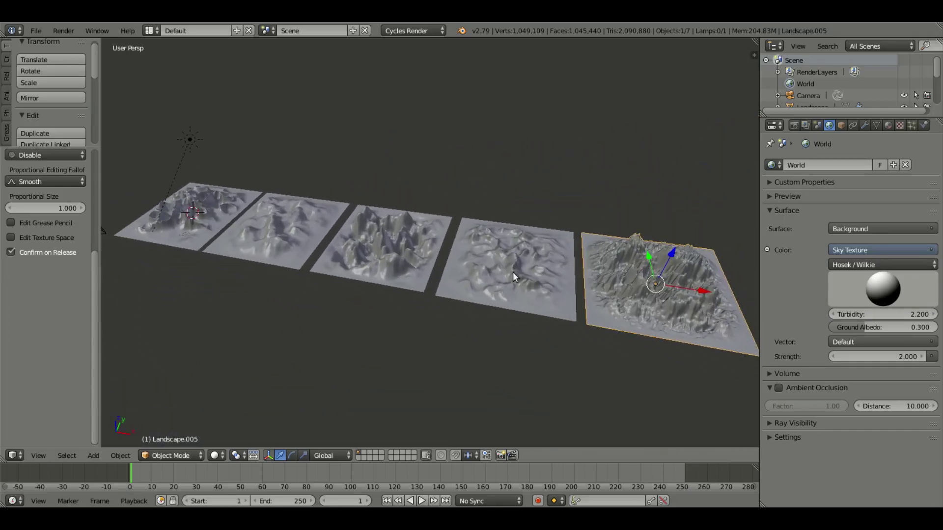
{"action": "key", "text": "KP_0"}
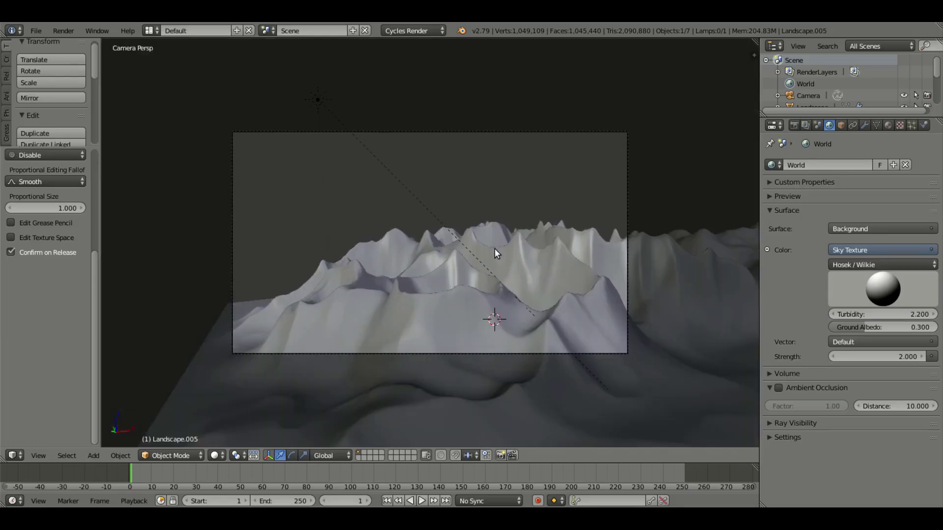